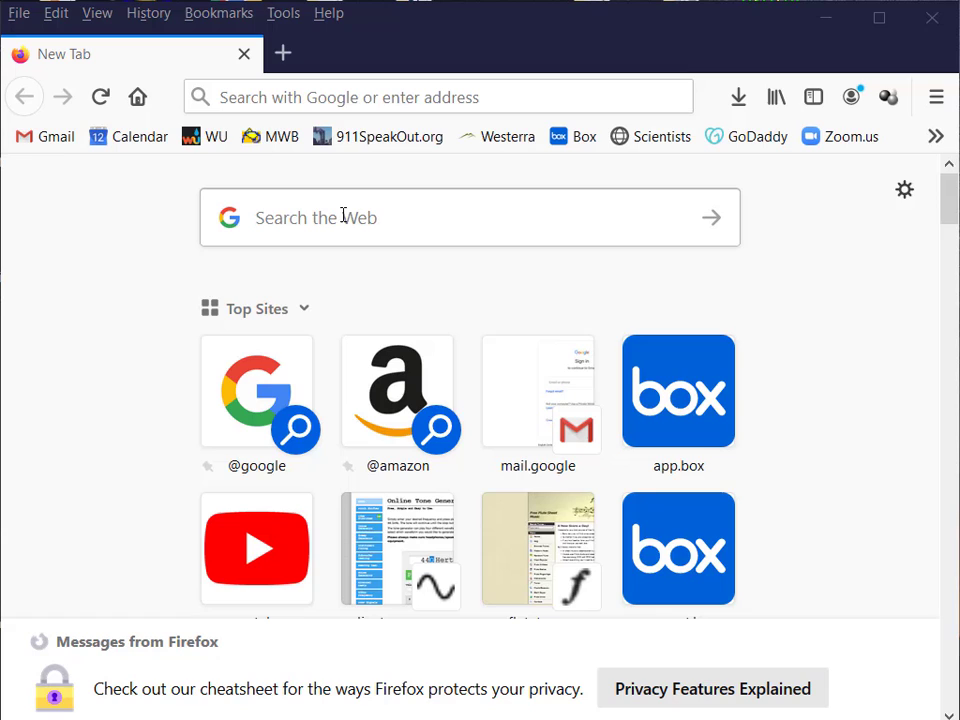
Enter the query 'Tracker open source physics' in the Google search box on Firefox's new tab.
left_click(399, 216)
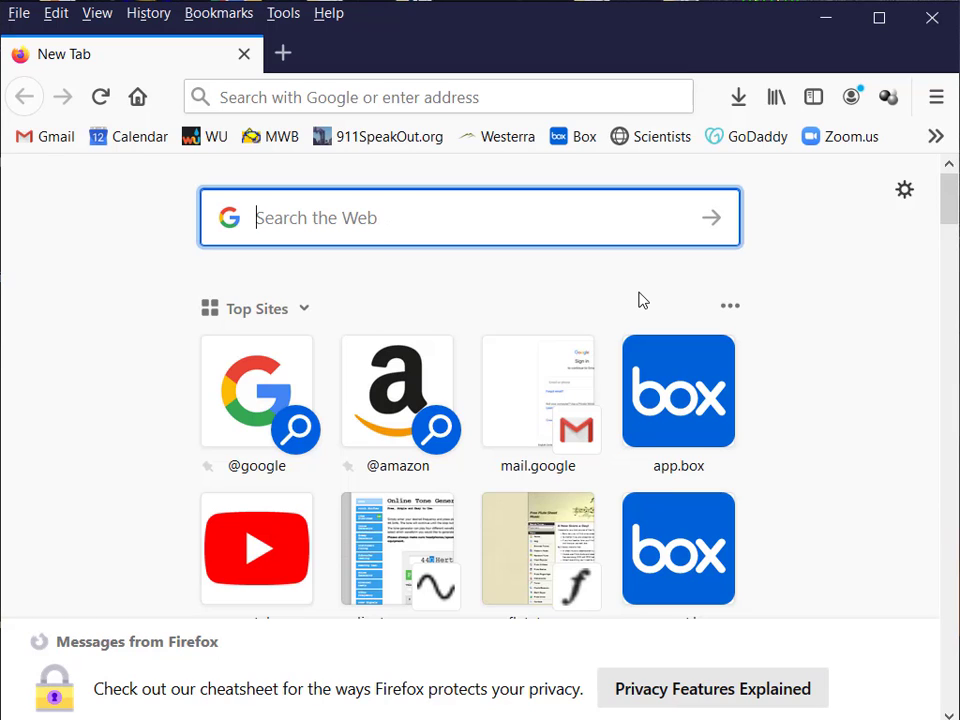
type("Tracker")
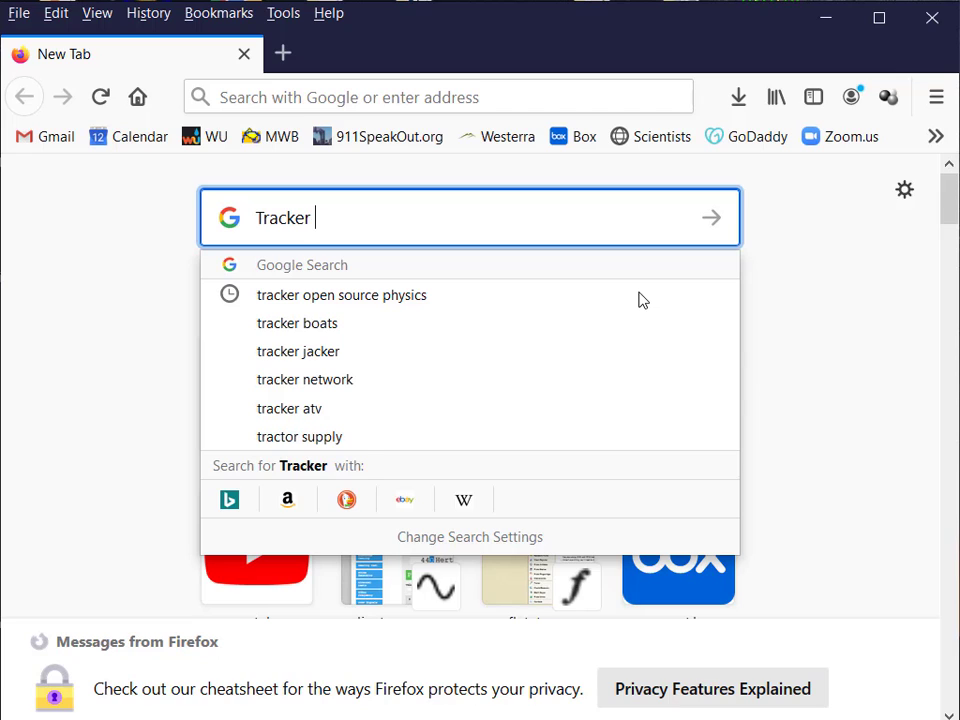
type("open sou")
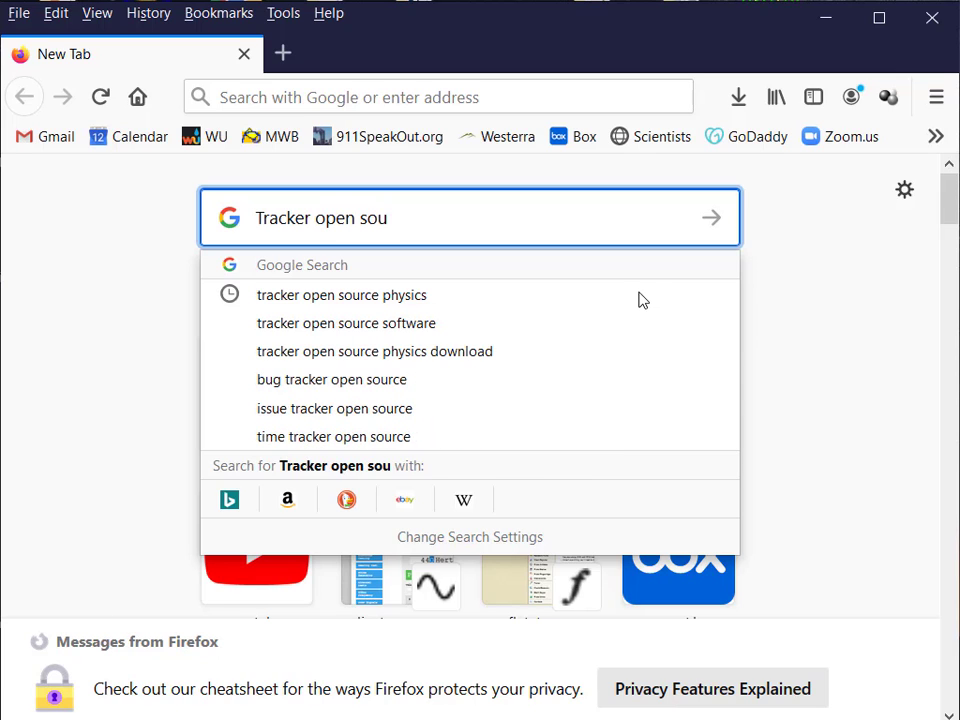
type("rce ph")
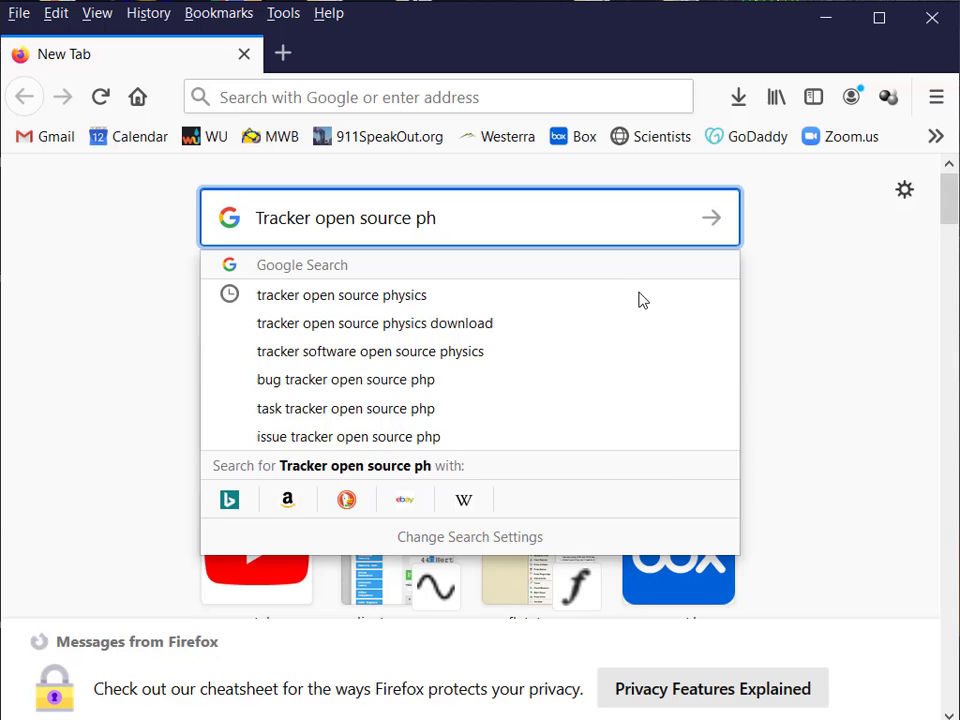
type("u")
key("BackSpace")
type("ysics")
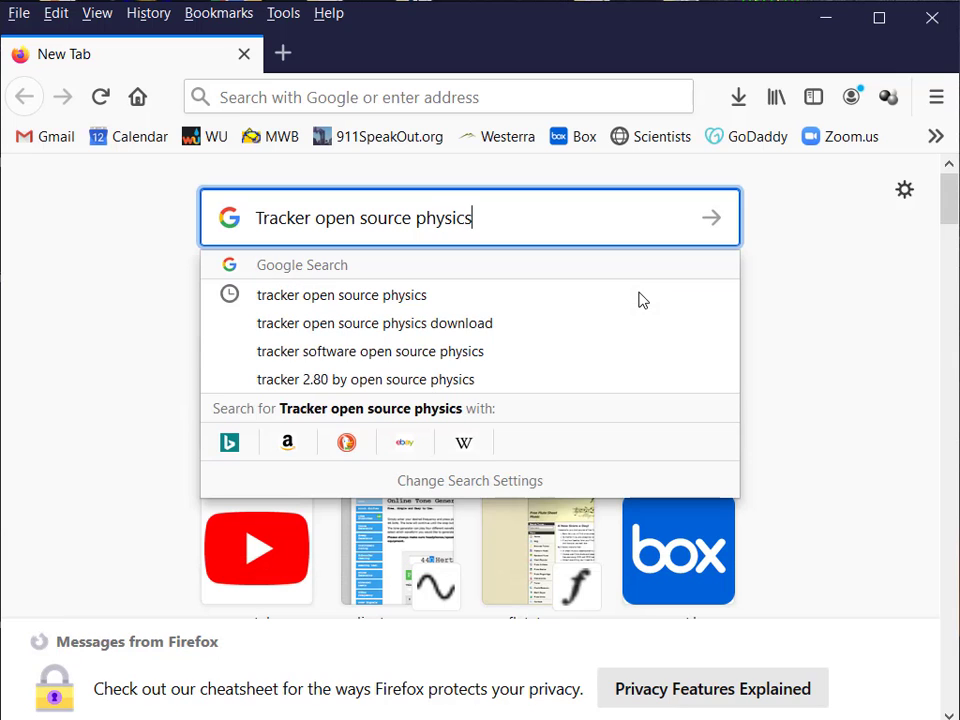
Run the search, open the physlets.org Tracker page, and highlight its Tracker 5.1.5 installer links.
key("Return")
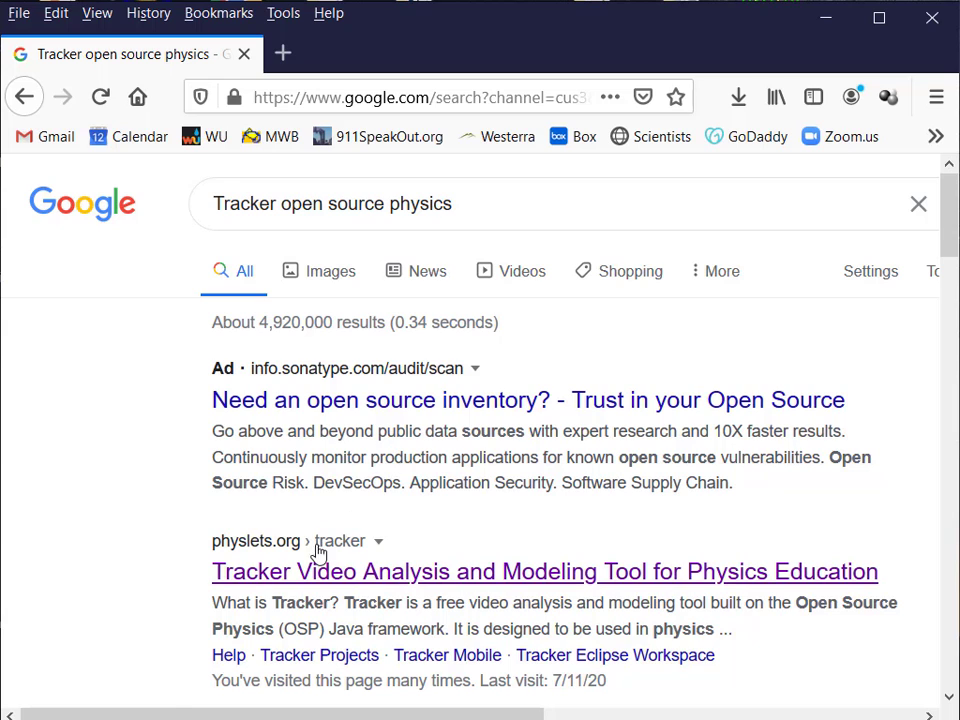
left_click(524, 578)
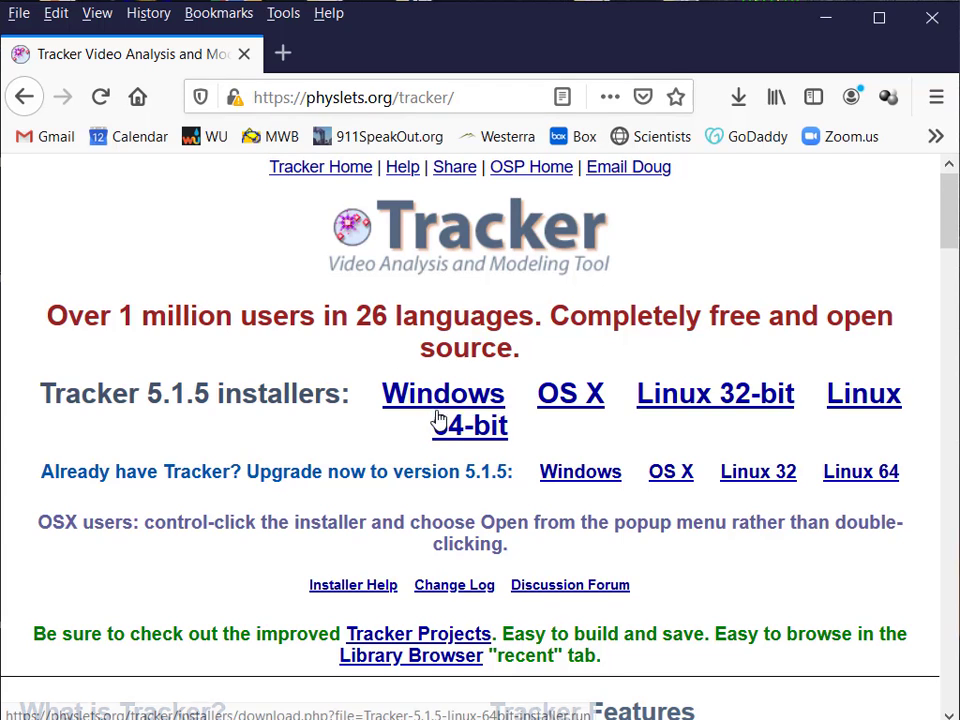
double_click(574, 397)
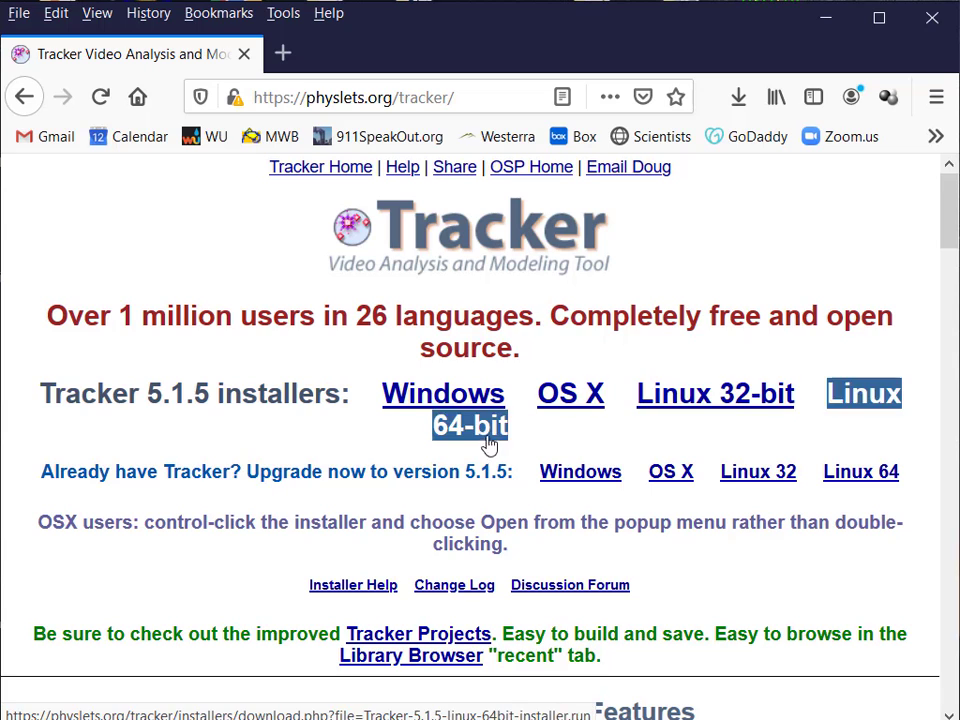
double_click(495, 397)
left_click(574, 420)
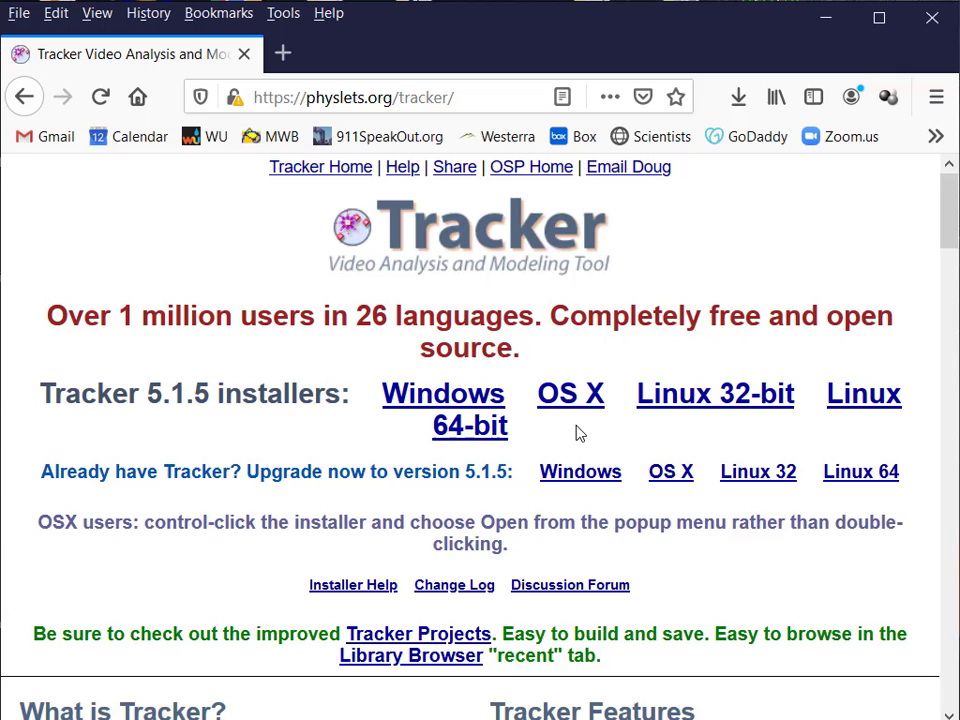
double_click(460, 397)
left_click(617, 416)
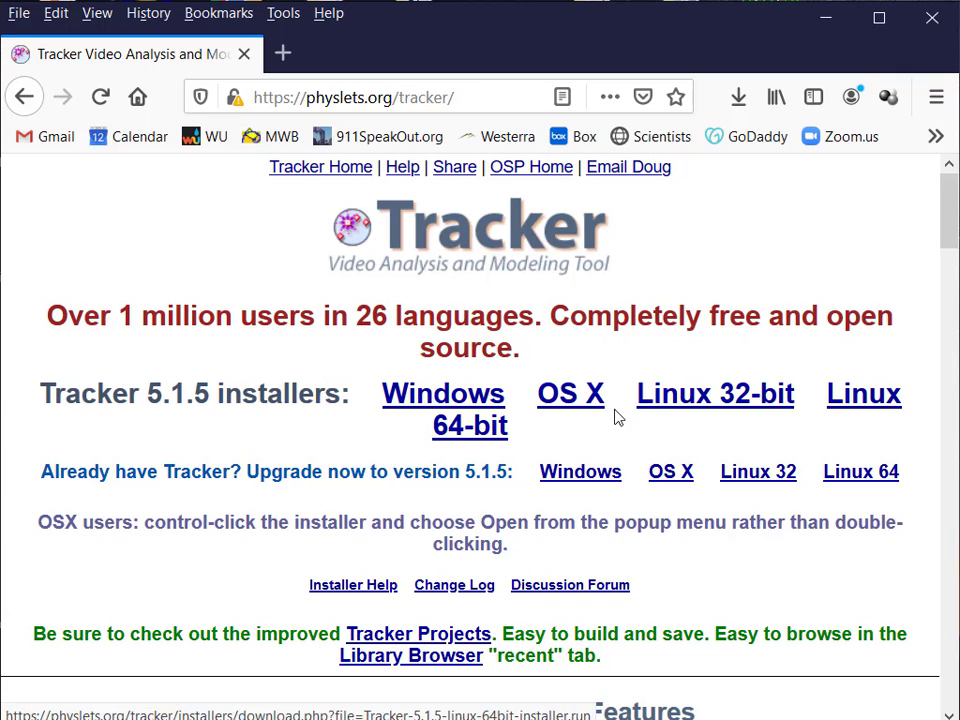
left_click_drag(538, 471, 625, 471)
left_click(621, 461)
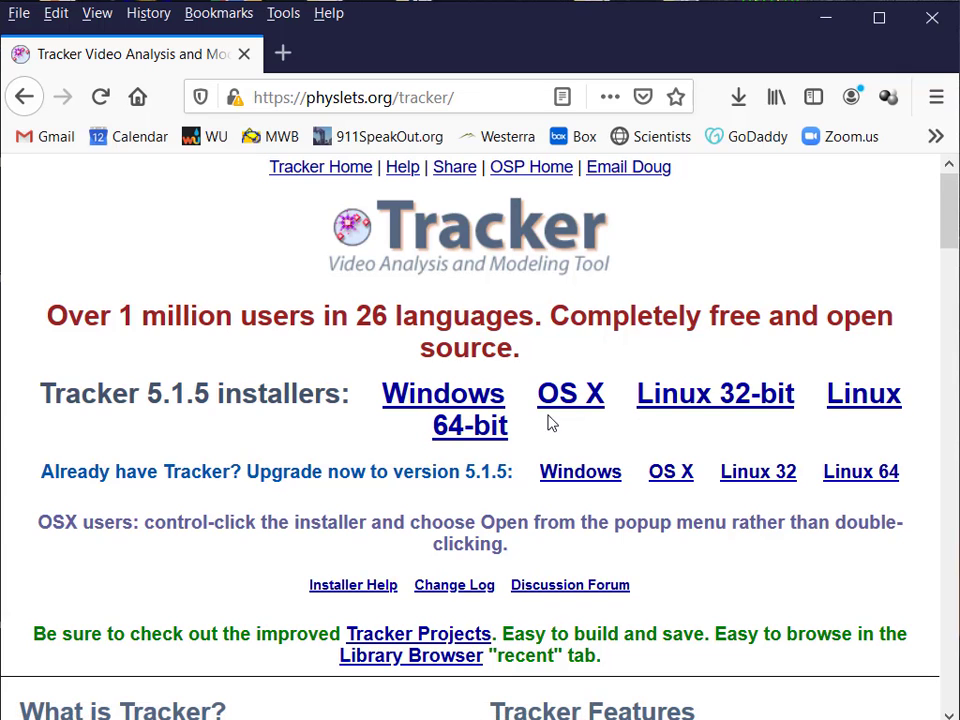
Close Firefox and drag Popper.mp4 into Tracker's main video view.
left_click(932, 19)
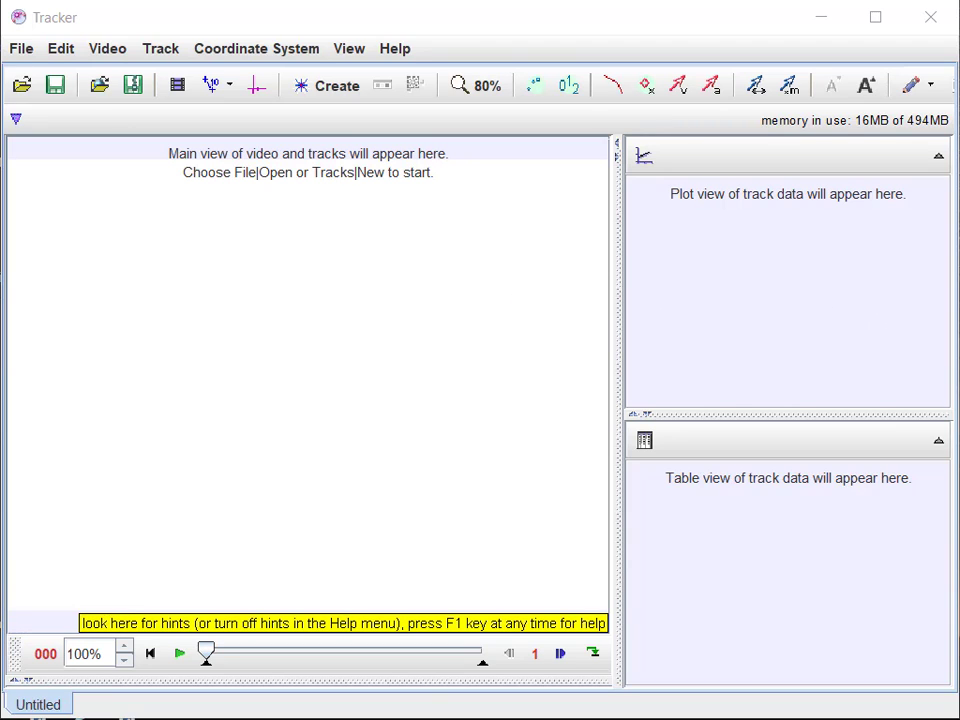
left_click_drag(560, 300, 369, 336)
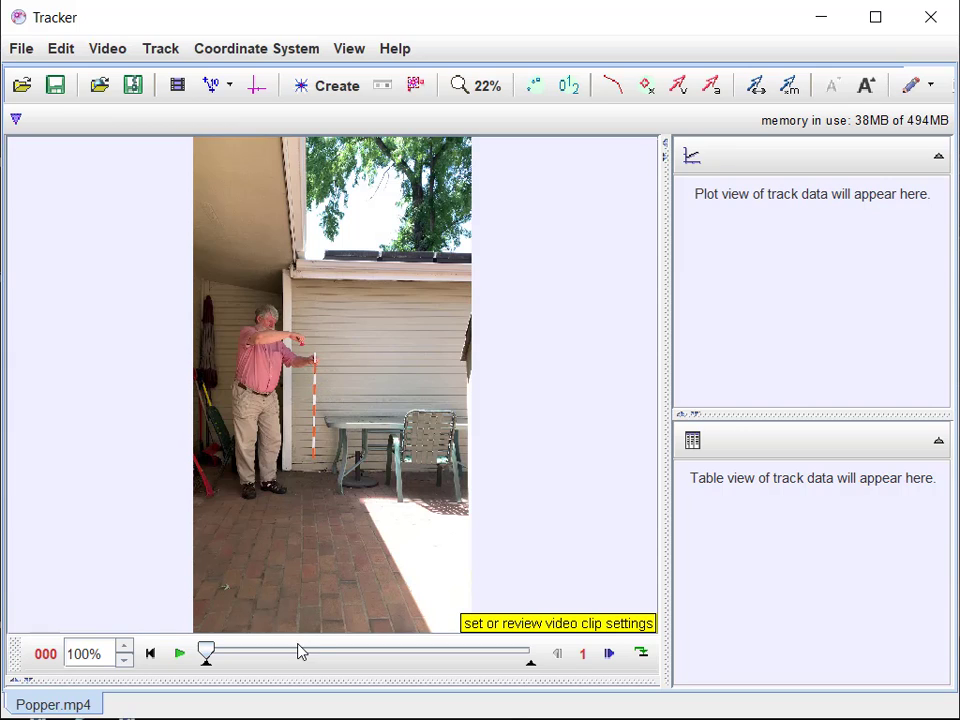
Play Popper.mp4 once, return it to the first frame, and adjust the view.
left_click(180, 654)
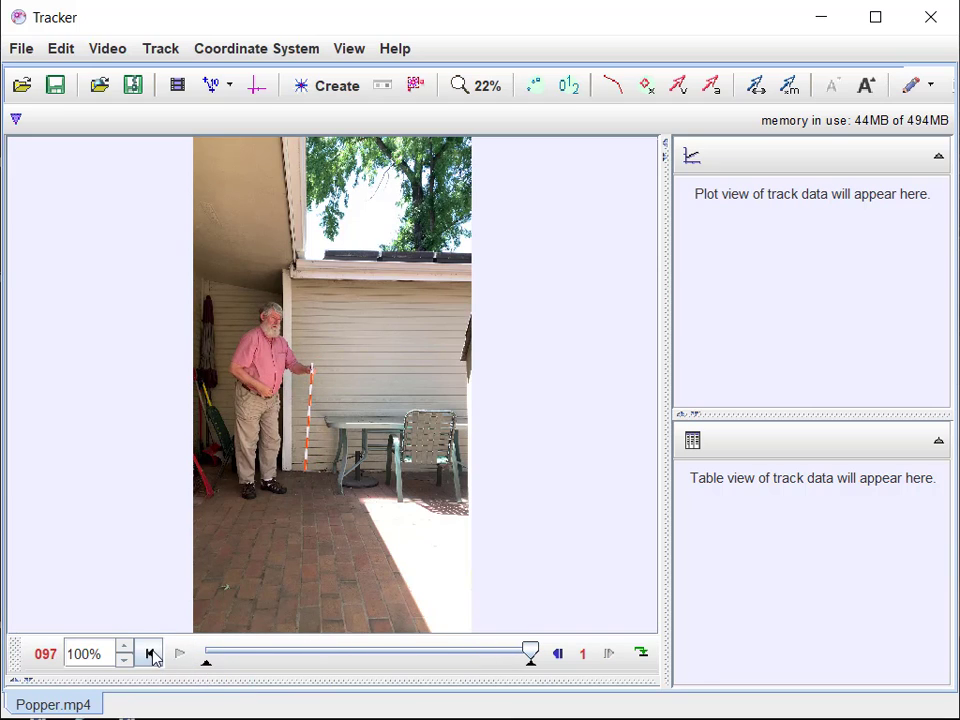
left_click(150, 654)
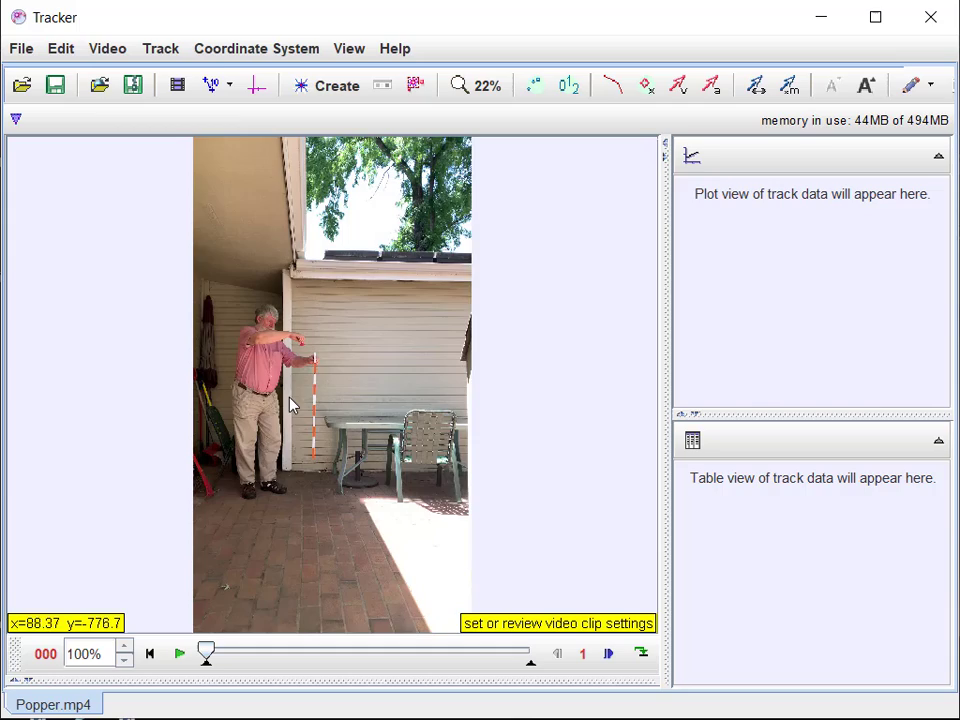
scroll(290, 405, "up", 3)
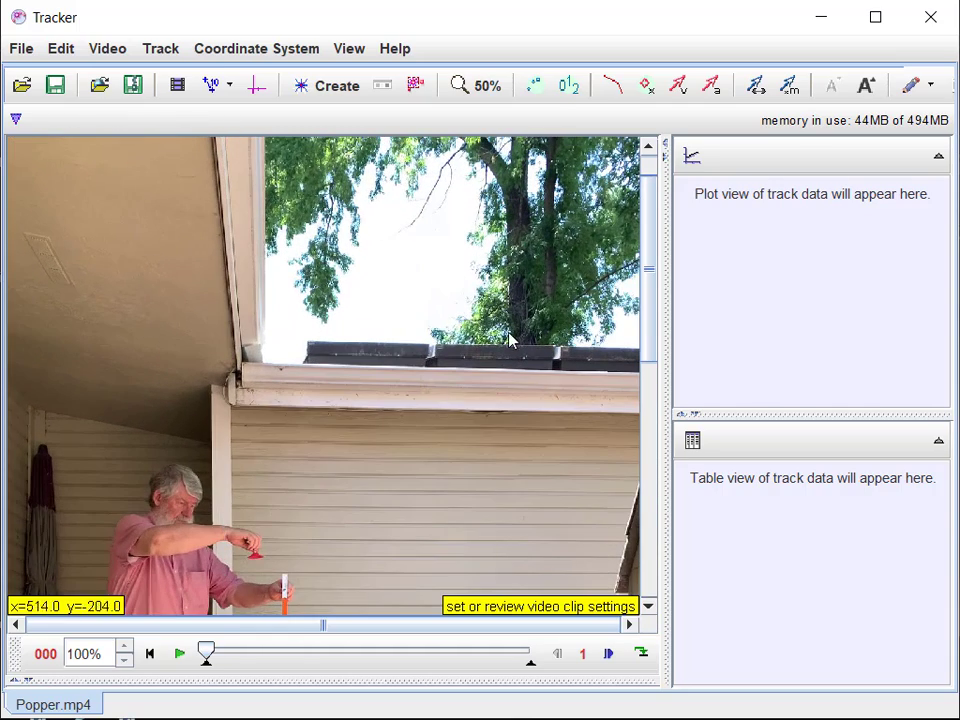
scroll(512, 335, "down", 1)
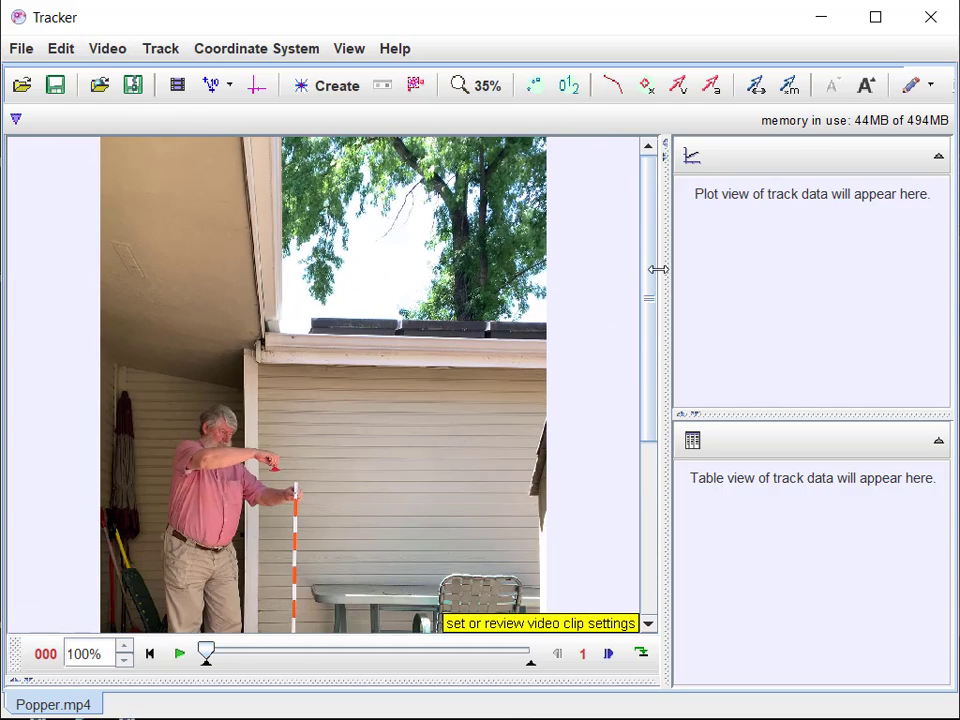
left_click_drag(657, 269, 647, 399)
scroll(230, 297, "up", 2)
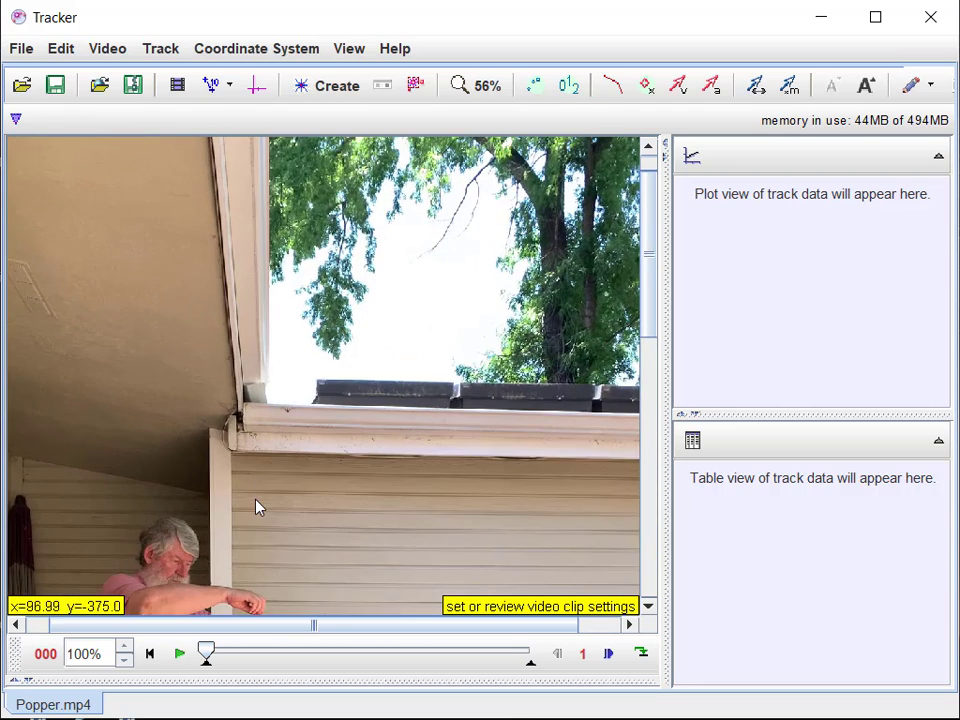
scroll(274, 491, "up", 1)
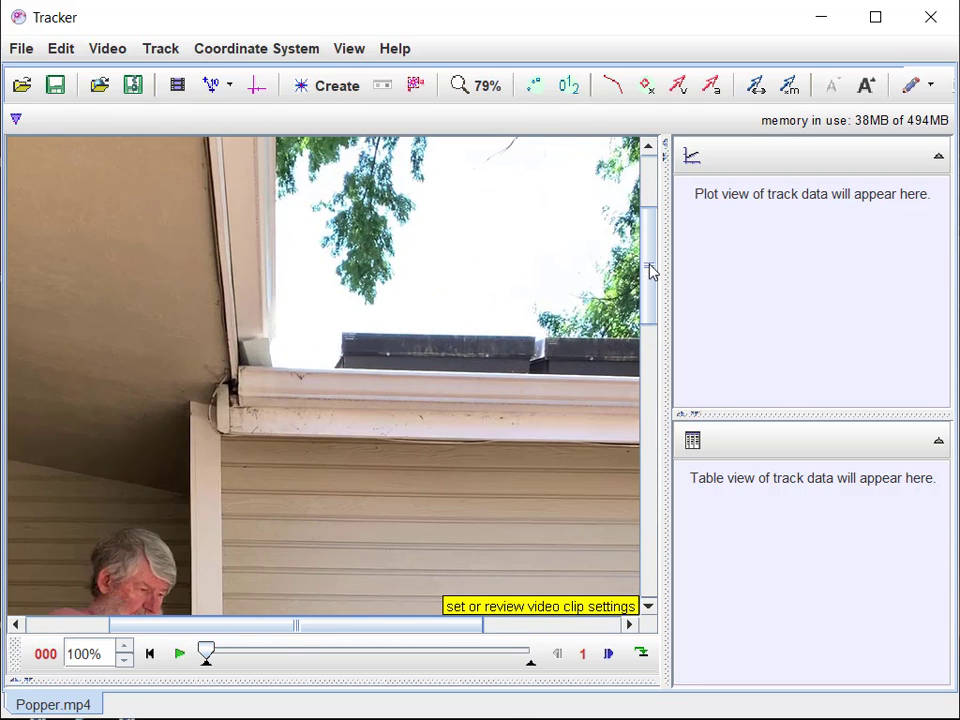
left_click_drag(650, 270, 649, 371)
scroll(250, 320, "up", 2)
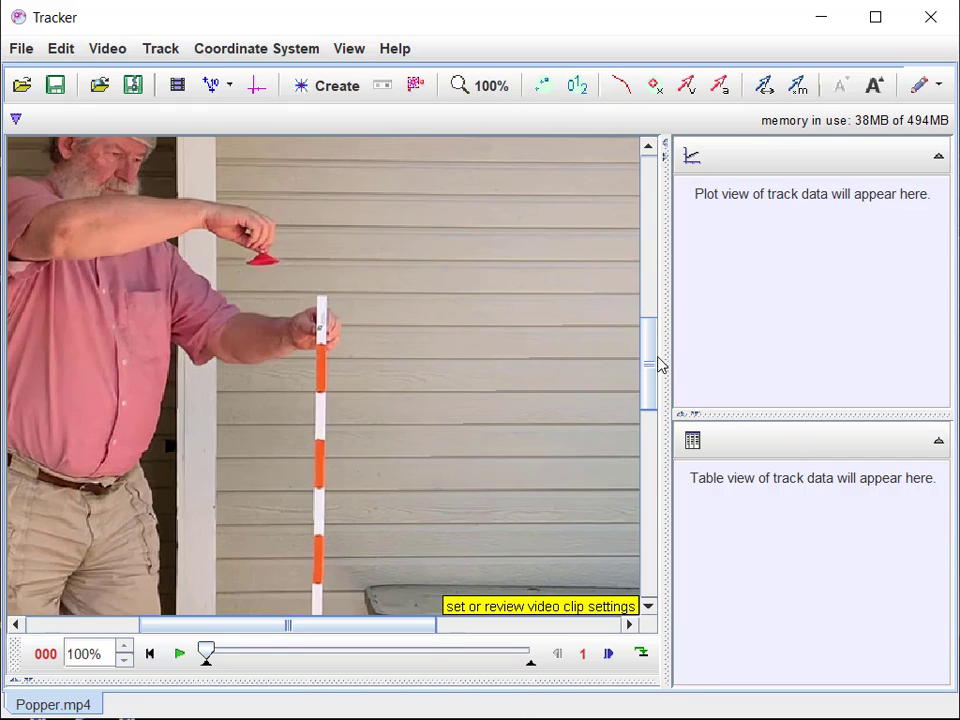
left_click_drag(649, 371, 649, 386)
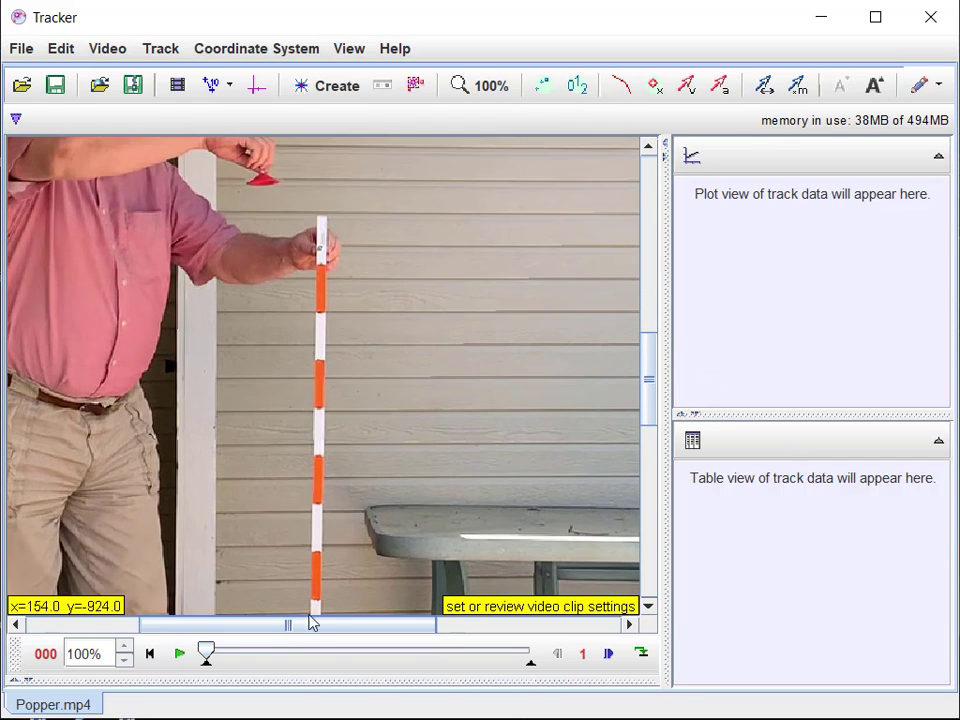
Step Popper.mp4 frame by frame until the popper drops past the measuring stick.
left_click(608, 654)
left_click(608, 654)
left_click(608, 654)
left_click(608, 654)
left_click(608, 654)
left_click(608, 654)
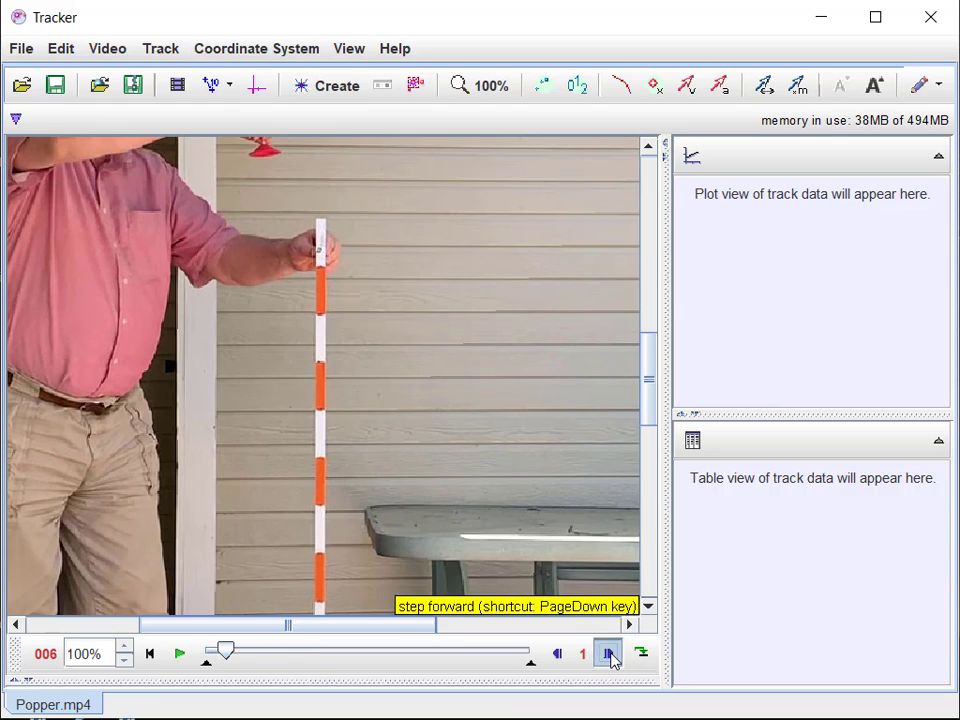
left_click(608, 654)
left_click_drag(656, 414, 656, 399)
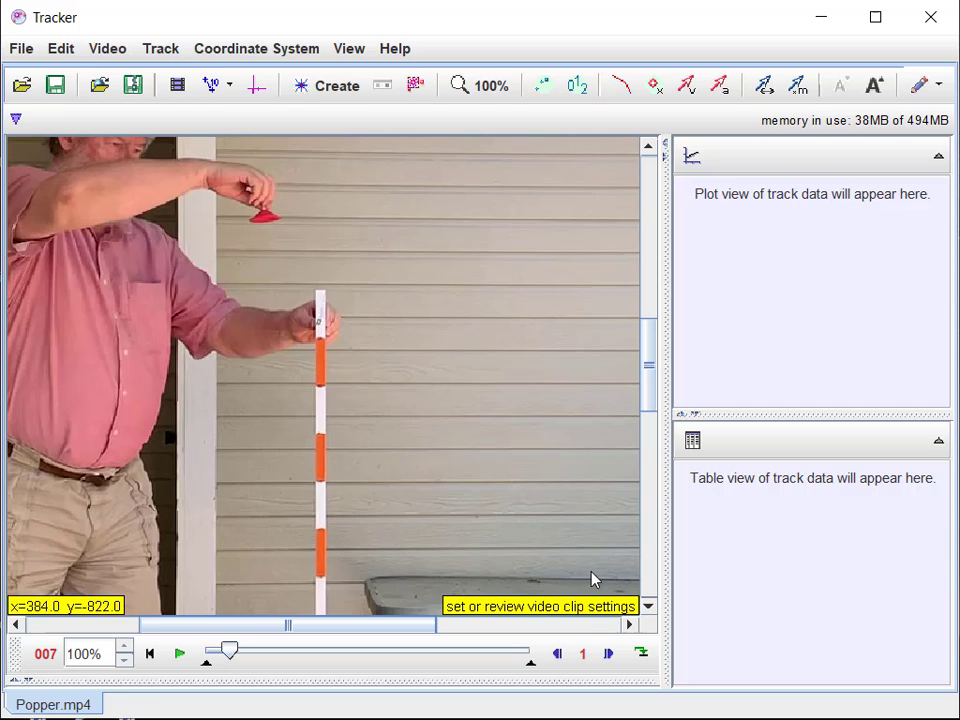
left_click(609, 654)
left_click(609, 654)
left_click(609, 654)
left_click(609, 654)
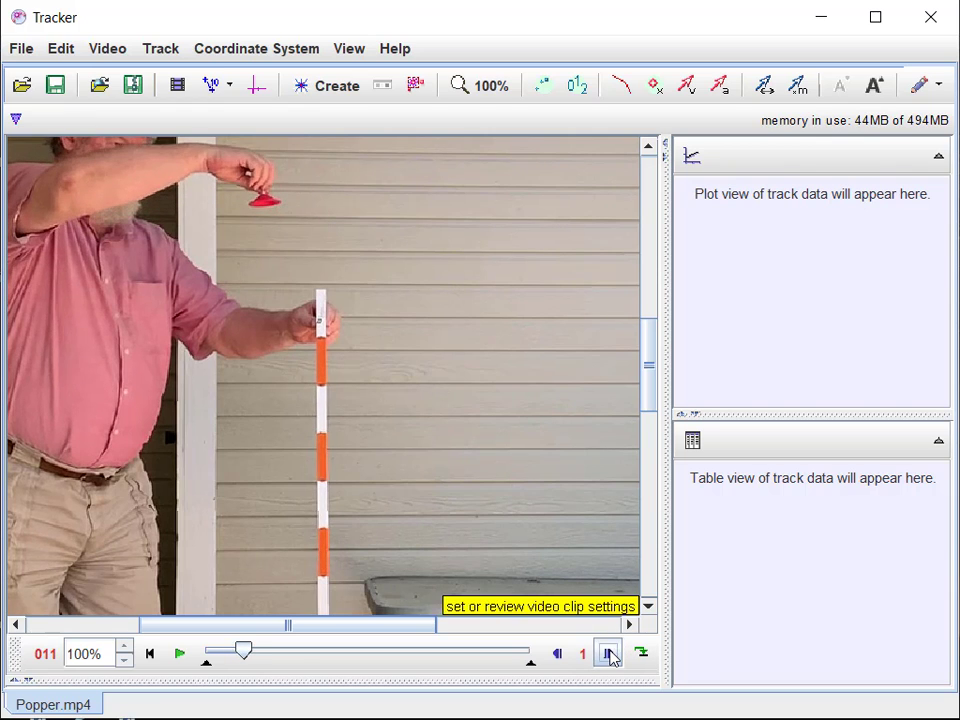
left_click(609, 654)
left_click(609, 654)
left_click(609, 654)
left_click(609, 654)
left_click(609, 654)
left_click(609, 654)
left_click(609, 654)
left_click(609, 654)
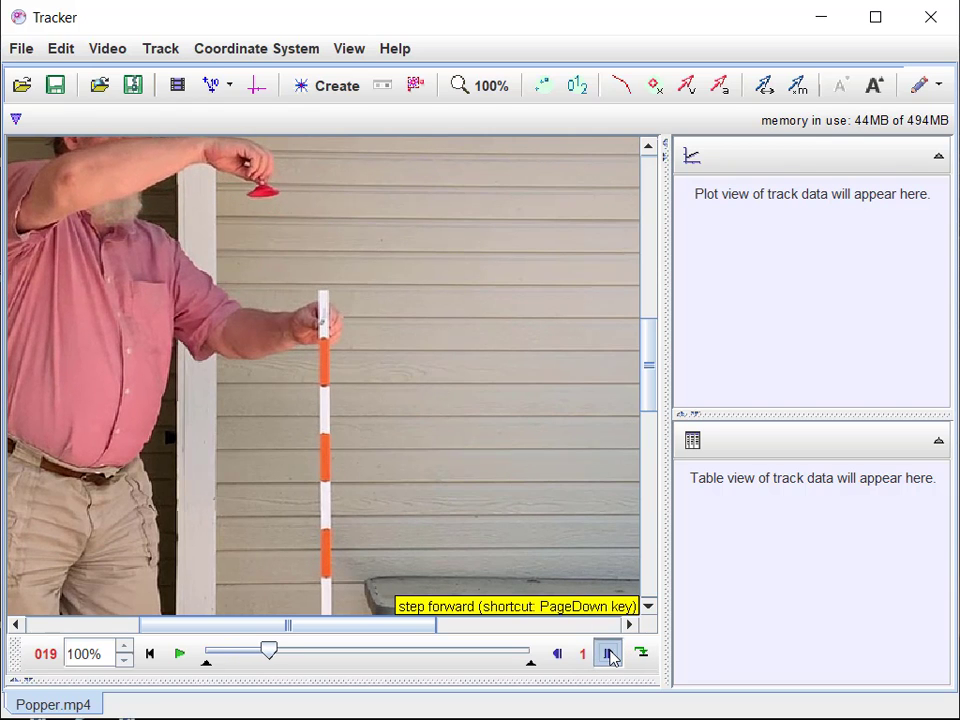
left_click(609, 654)
left_click(609, 654)
left_click(609, 654)
left_click(609, 654)
left_click(609, 654)
left_click(609, 654)
left_click(609, 654)
left_click(609, 654)
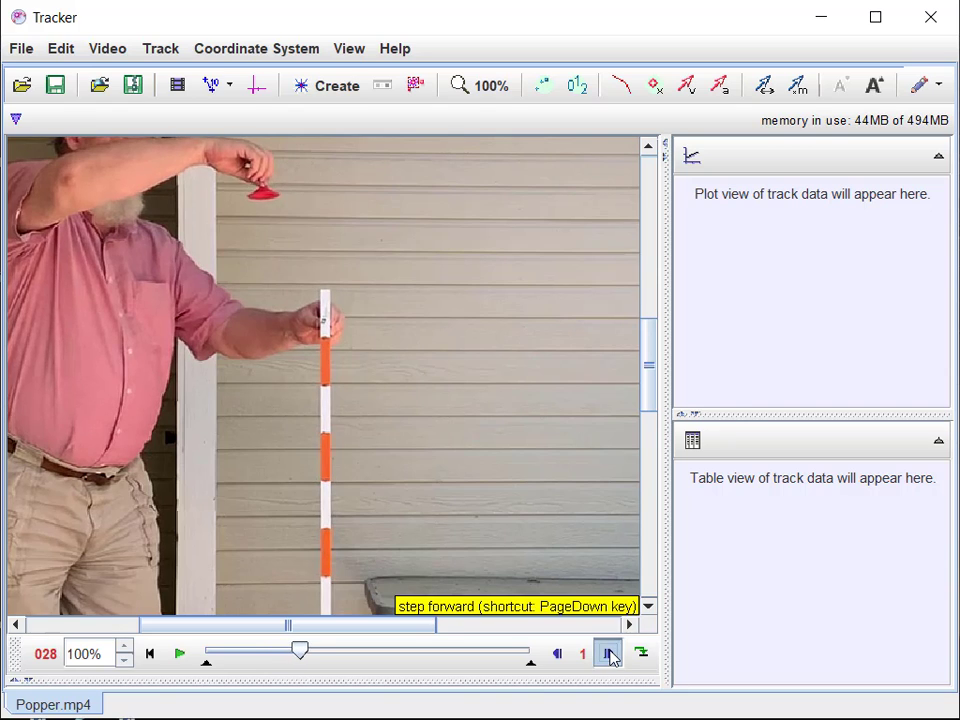
left_click(609, 654)
left_click(609, 654)
left_click(609, 654)
left_click(609, 654)
left_click(609, 654)
left_click(609, 654)
left_click(609, 654)
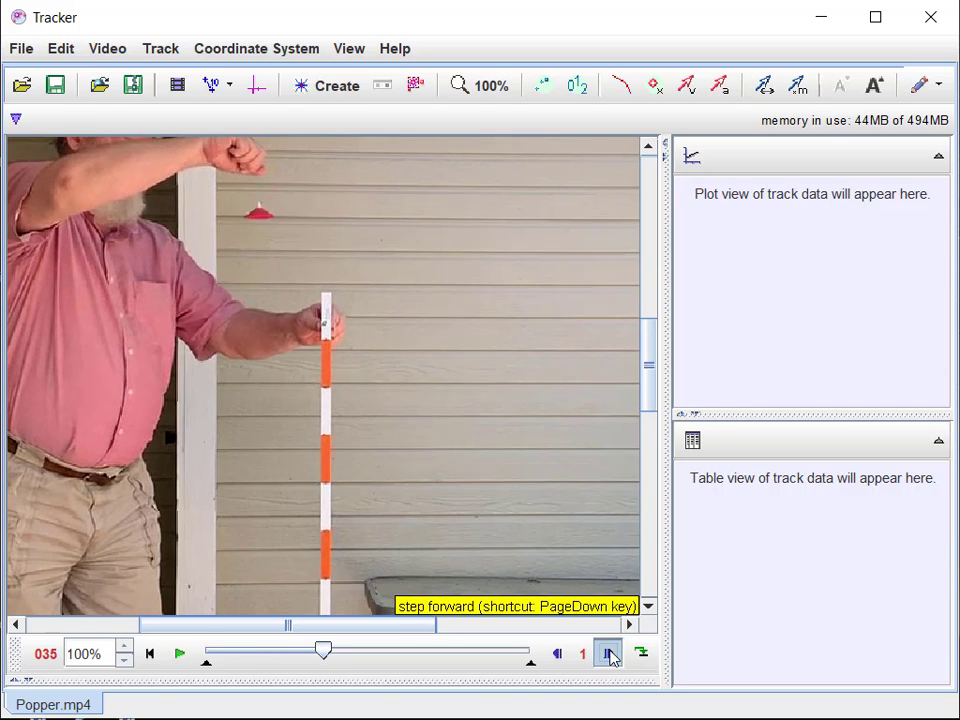
left_click(609, 654)
left_click(609, 654)
left_click(609, 654)
left_click(609, 654)
left_click(609, 654)
left_click(609, 654)
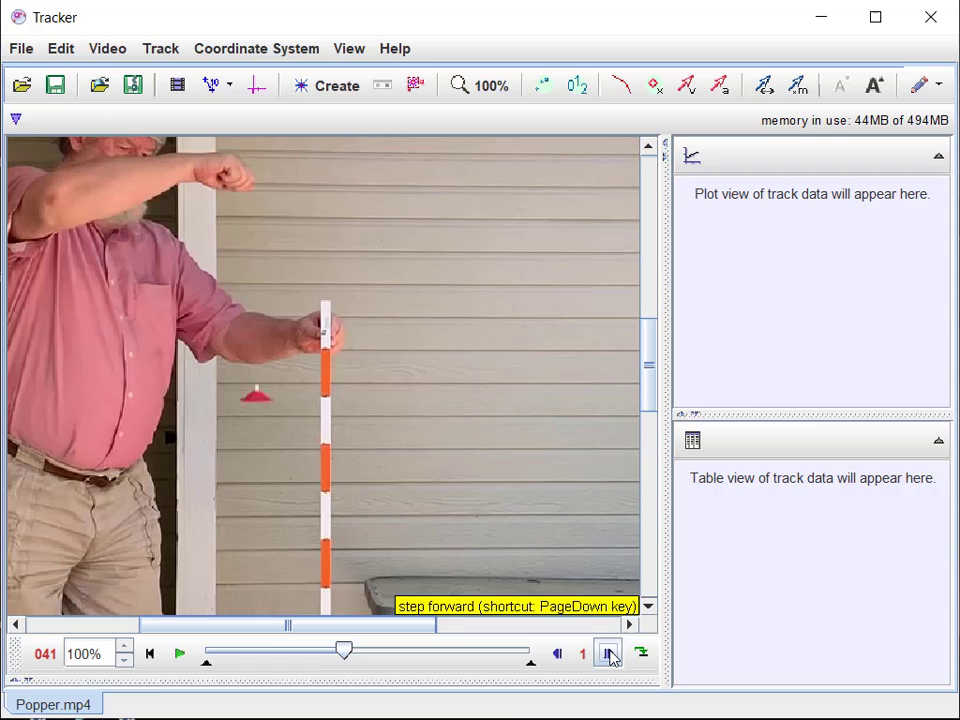
left_click(609, 654)
left_click(609, 654)
left_click(609, 654)
left_click(609, 654)
left_click(609, 654)
left_click(609, 654)
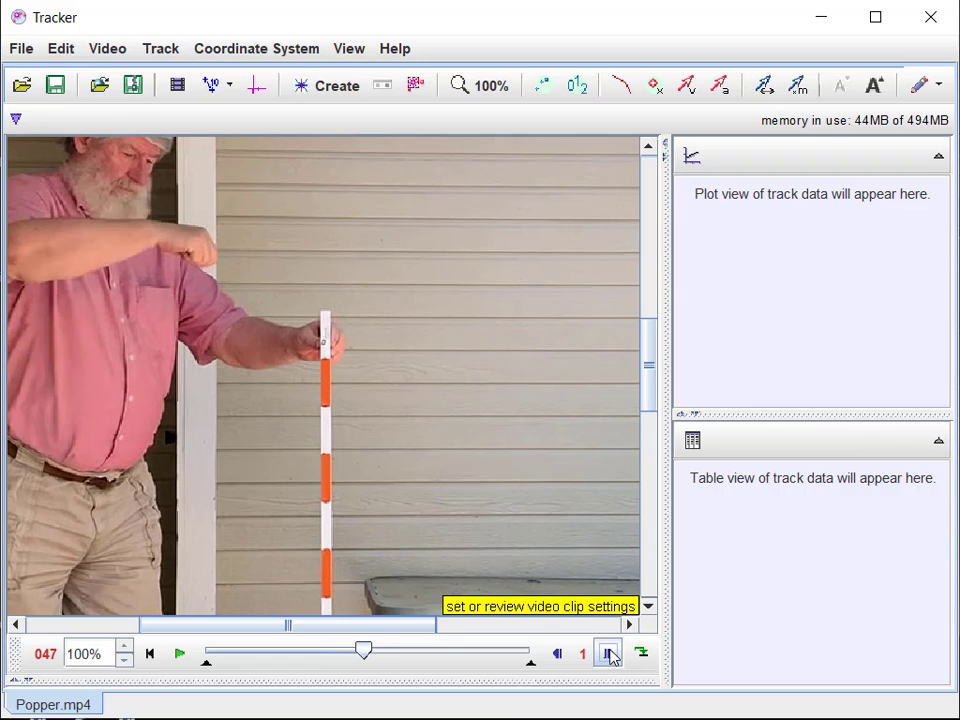
Step forward until the popper lands and starts rising on its bounce.
scroll(445, 470, "down", 3)
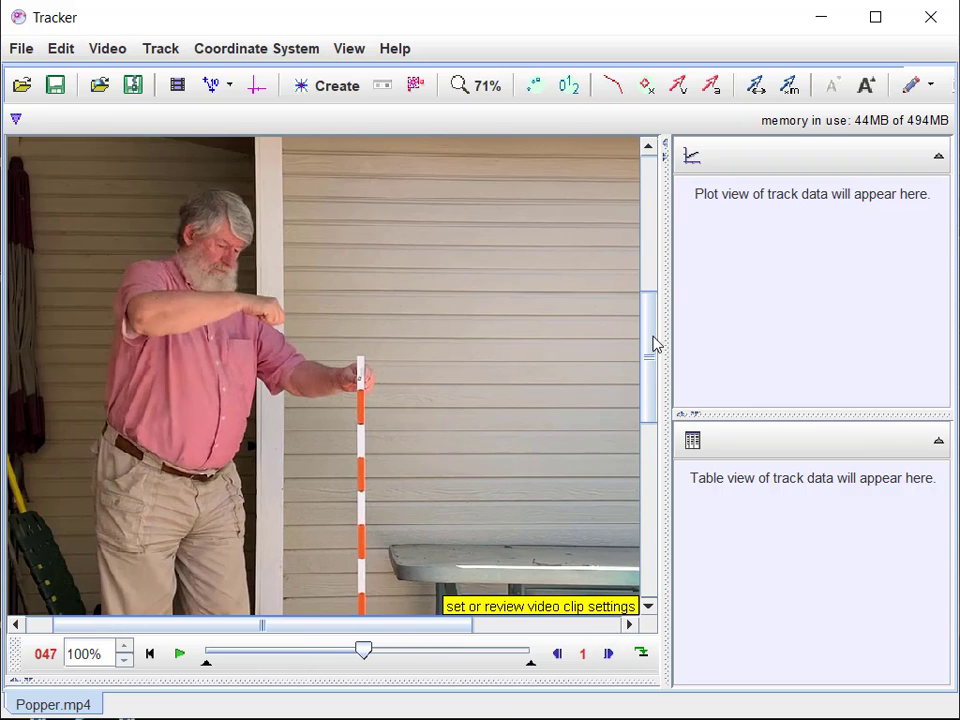
left_click_drag(654, 343, 649, 420)
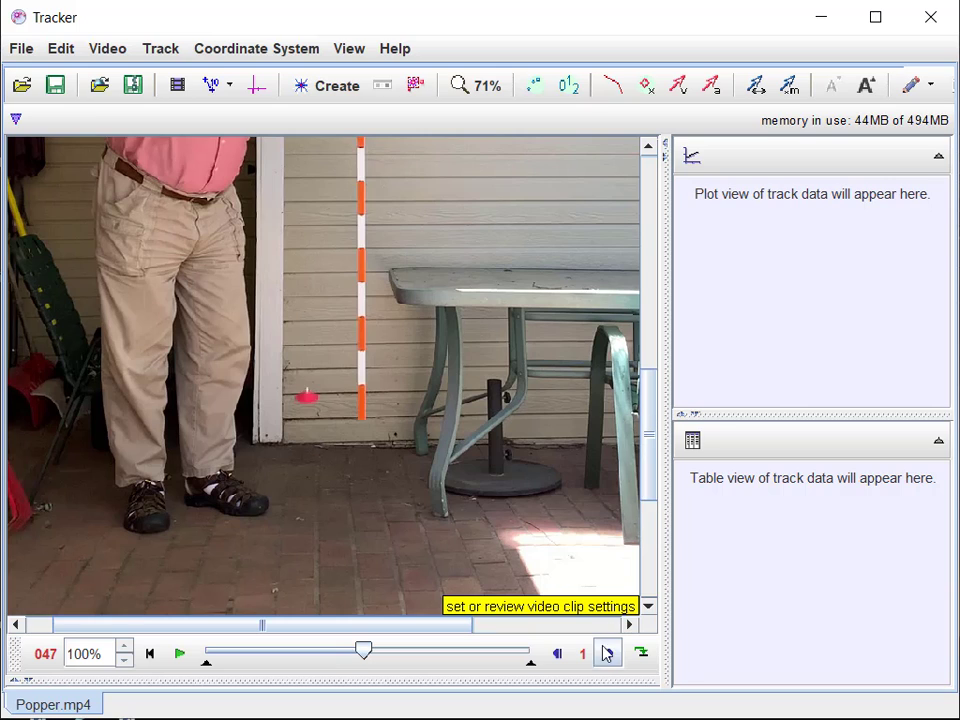
left_click(609, 654)
left_click(609, 654)
left_click(609, 654)
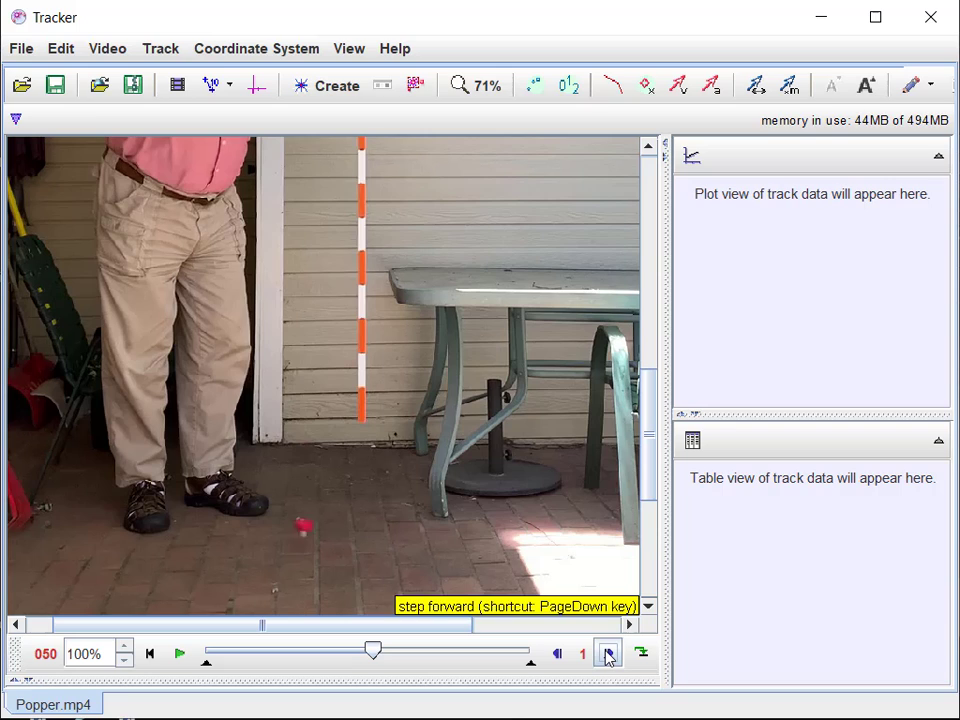
left_click(609, 654)
left_click(609, 654)
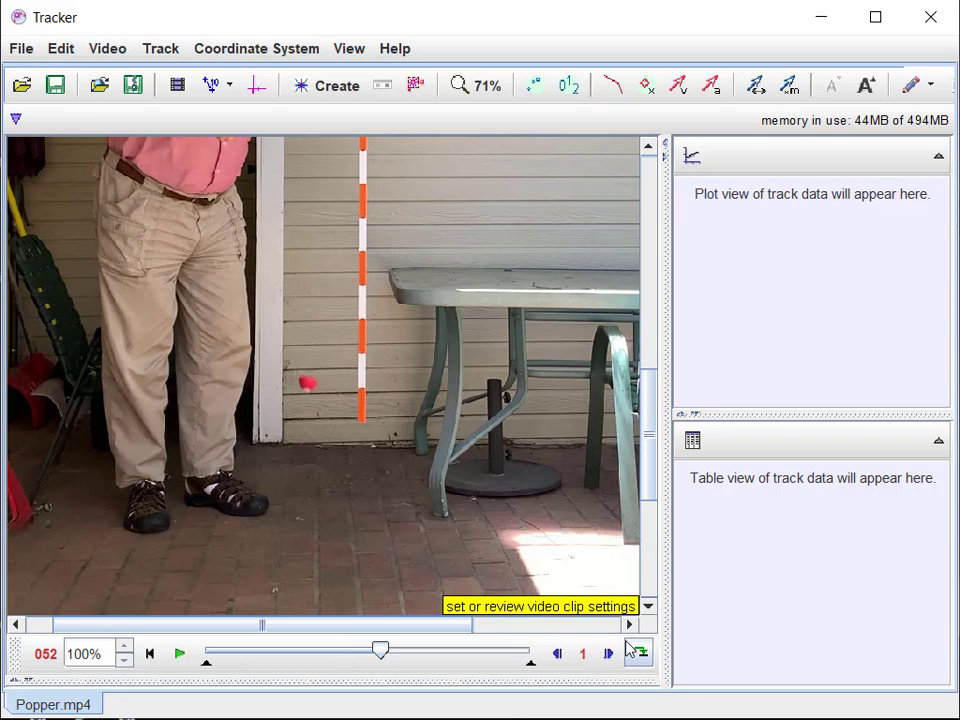
left_click(610, 654)
left_click(610, 654)
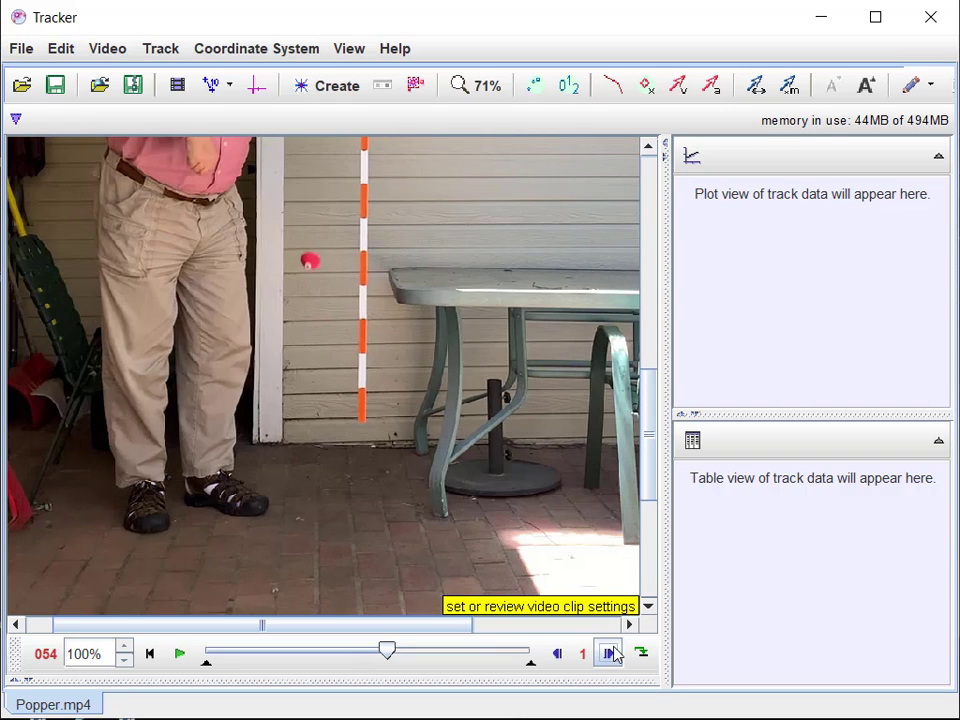
left_click(610, 654)
left_click(610, 654)
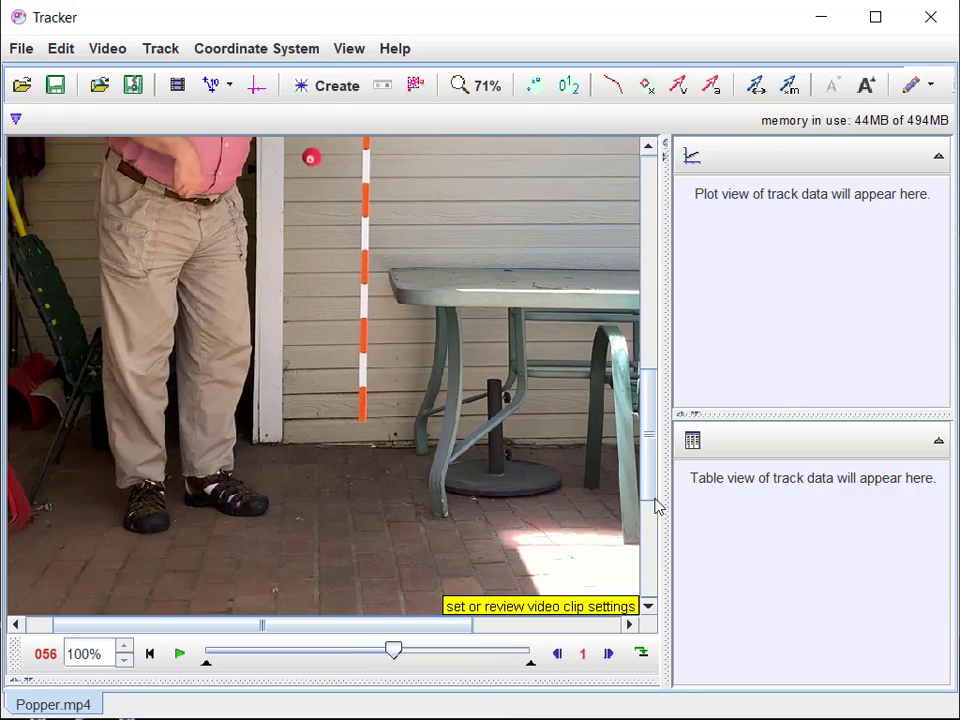
Keep stepping through the bounce's peak and fall until the popper is caught, around frame 079.
left_click_drag(655, 484, 654, 391)
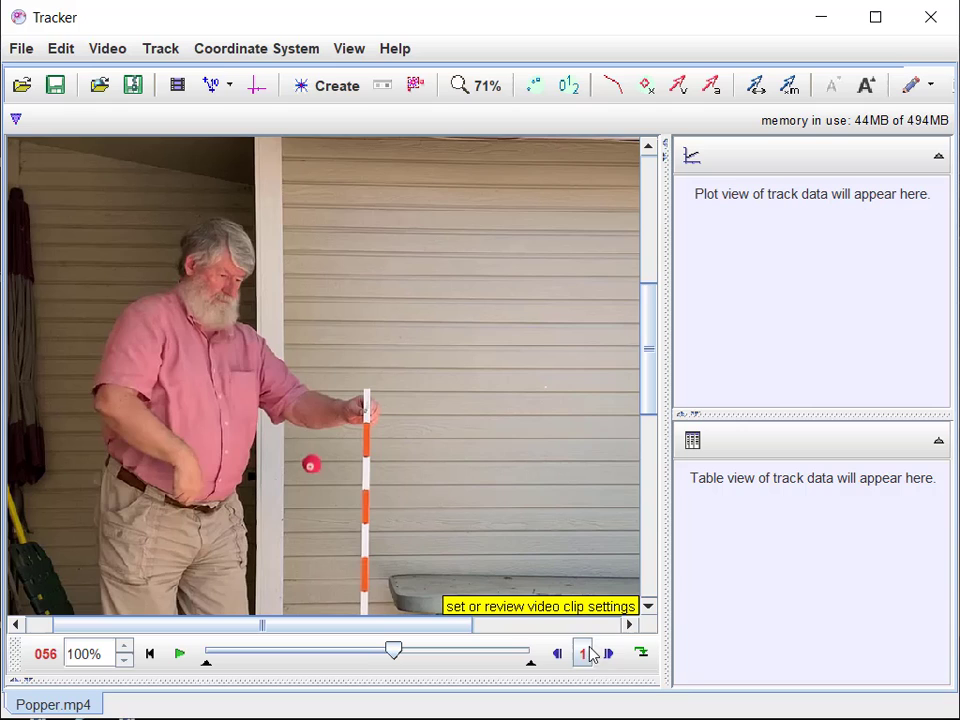
left_click(610, 654)
left_click(610, 654)
left_click(610, 654)
left_click(610, 654)
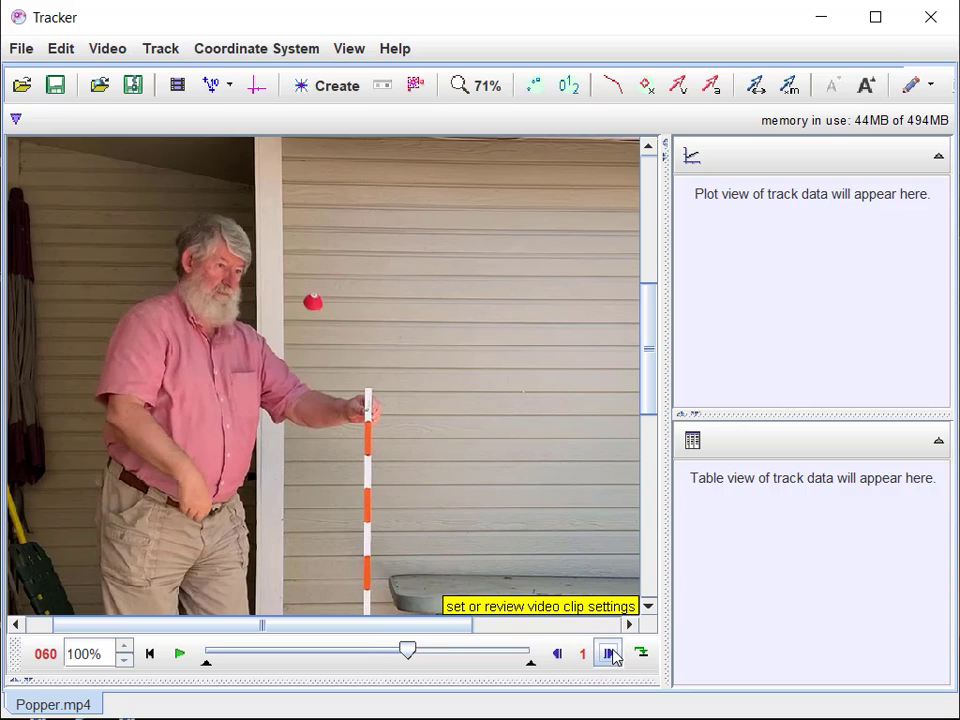
left_click(610, 654)
left_click(610, 654)
left_click(610, 654)
left_click(610, 654)
left_click(610, 654)
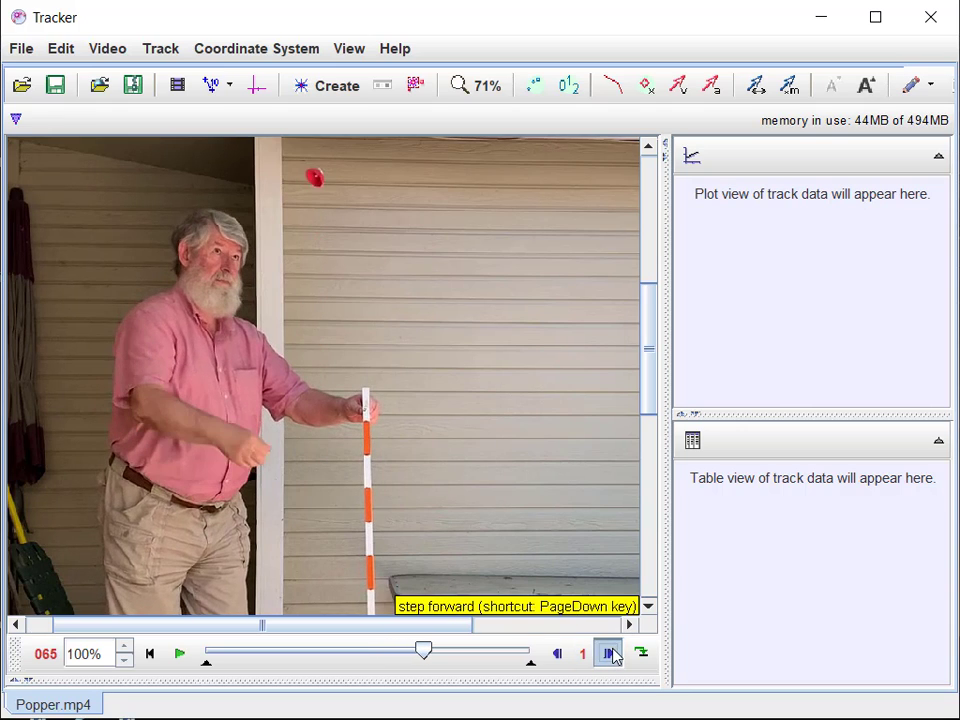
left_click(610, 654)
left_click(610, 654)
left_click(610, 654)
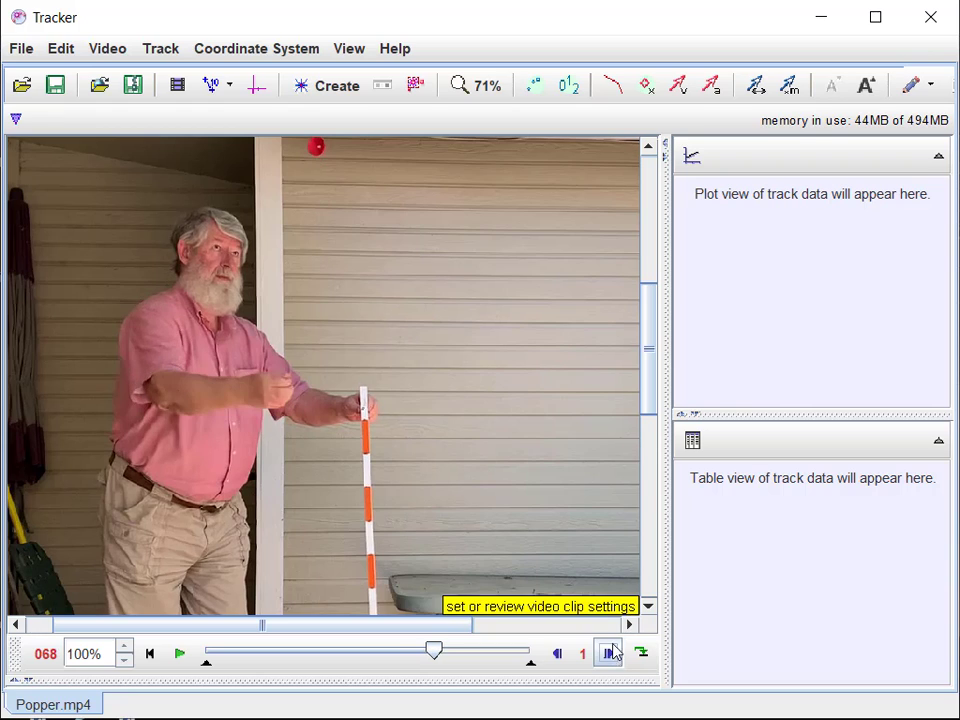
left_click_drag(654, 388, 654, 379)
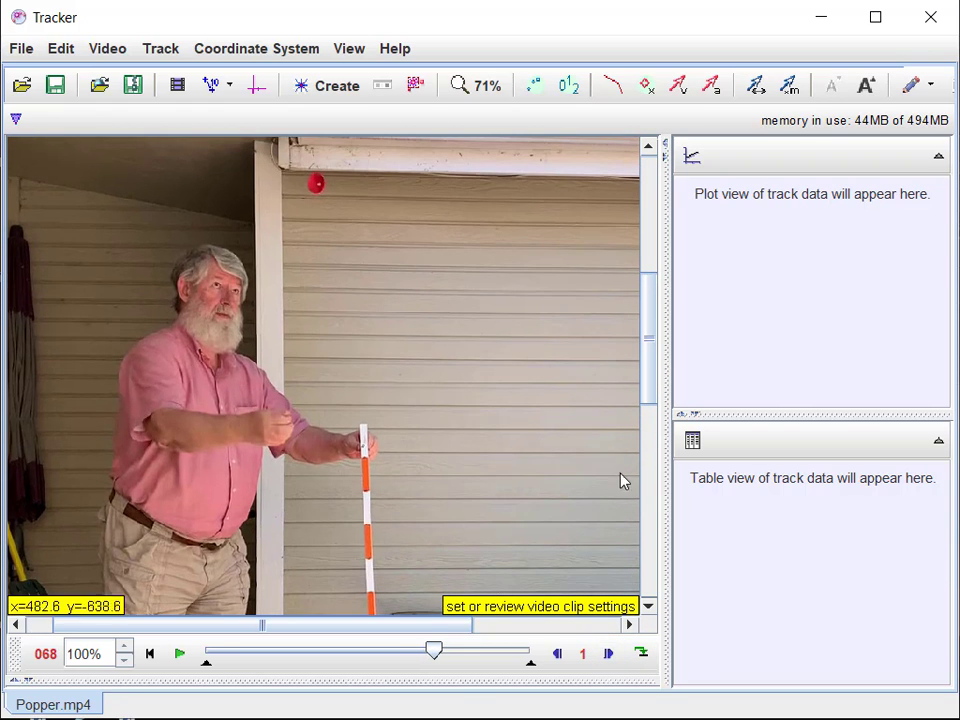
left_click(610, 653)
left_click(610, 653)
left_click(610, 653)
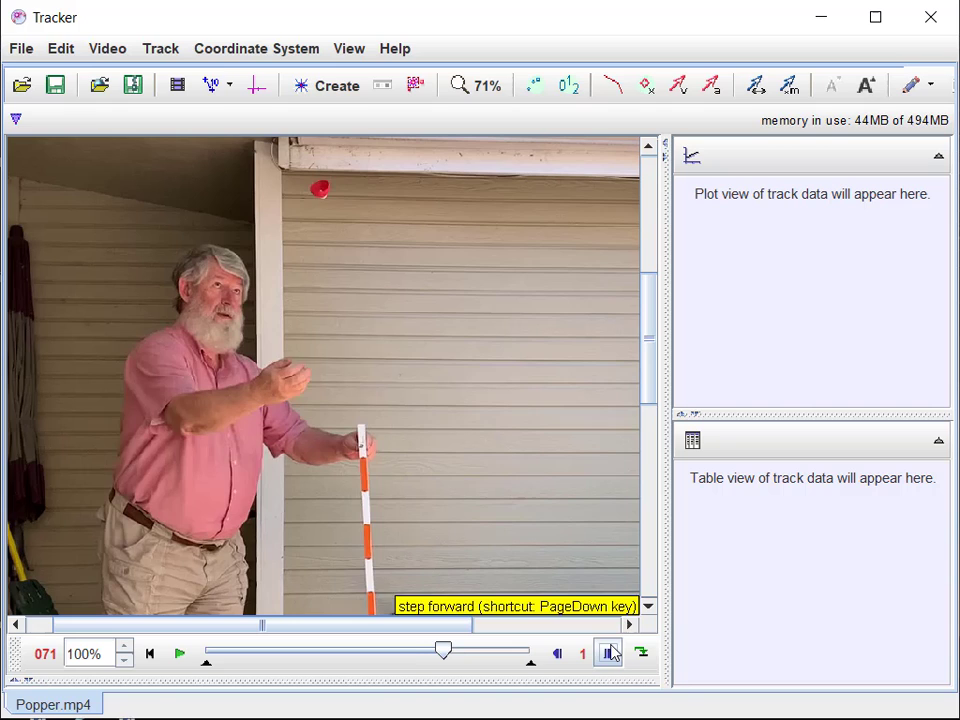
left_click(610, 653)
left_click(610, 653)
left_click(610, 653)
left_click(610, 653)
left_click(610, 653)
left_click(610, 653)
left_click(610, 653)
left_click(610, 653)
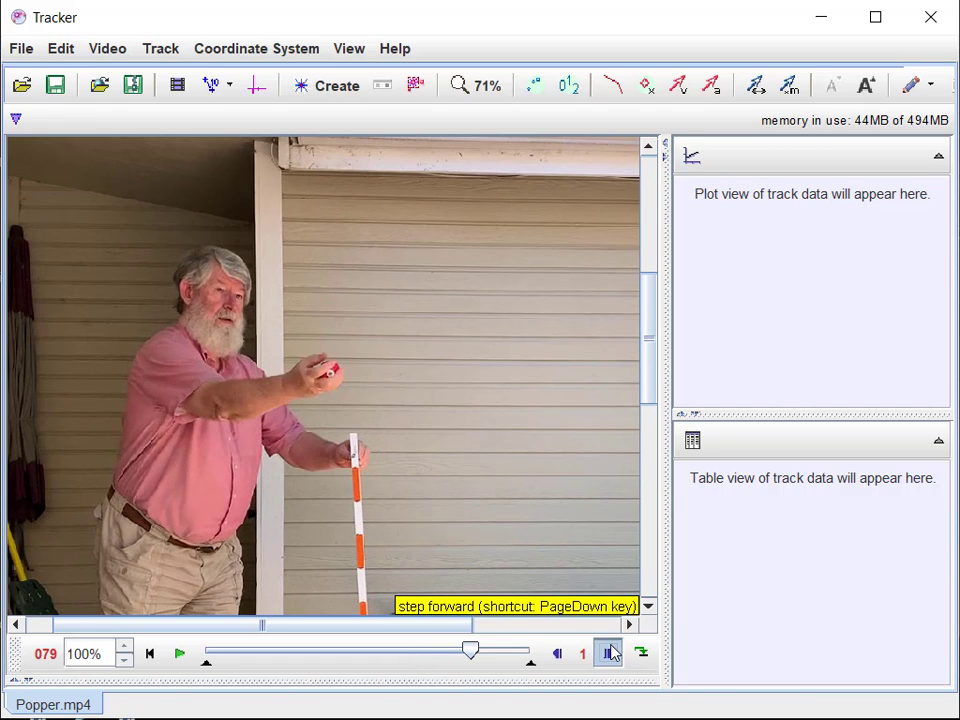
left_click(610, 653)
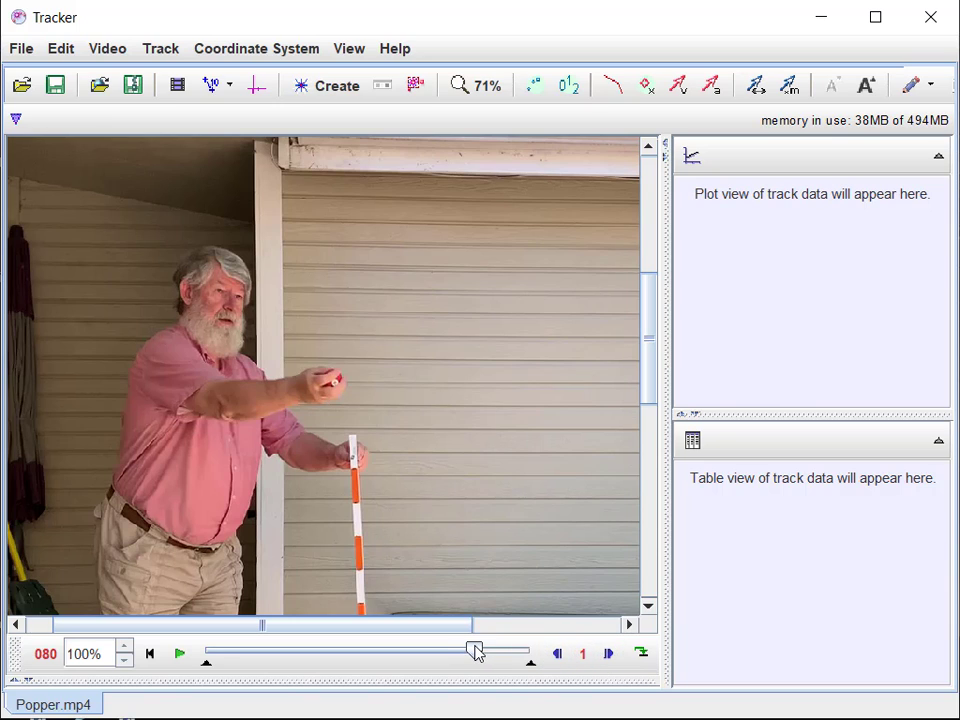
Rewind Popper.mp4 to frame 000 and open Clip Settings.
left_click(212, 655)
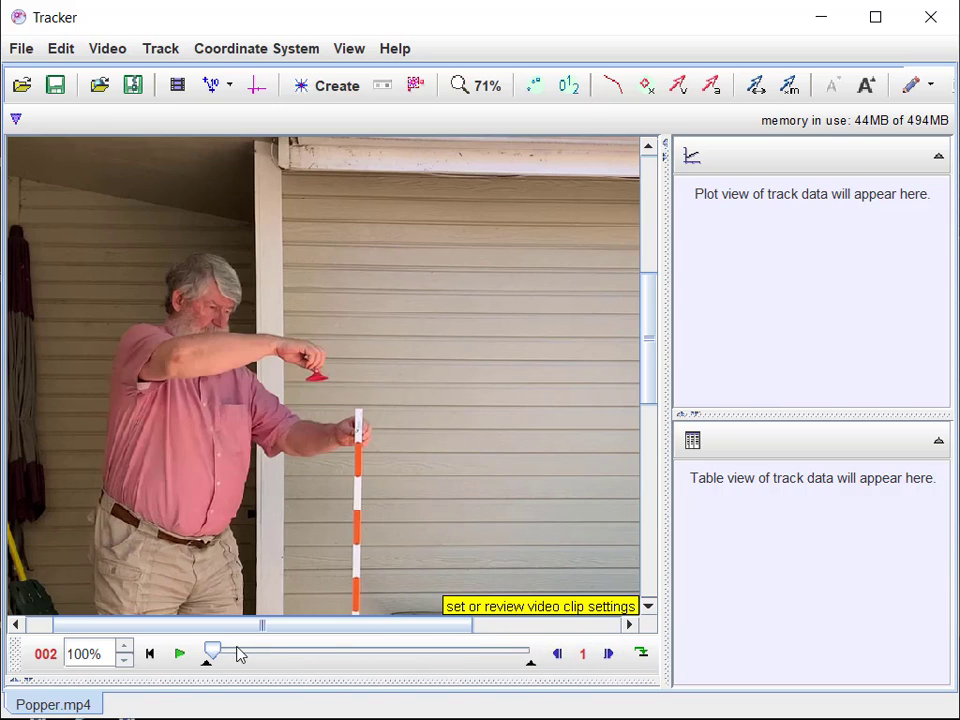
left_click(151, 655)
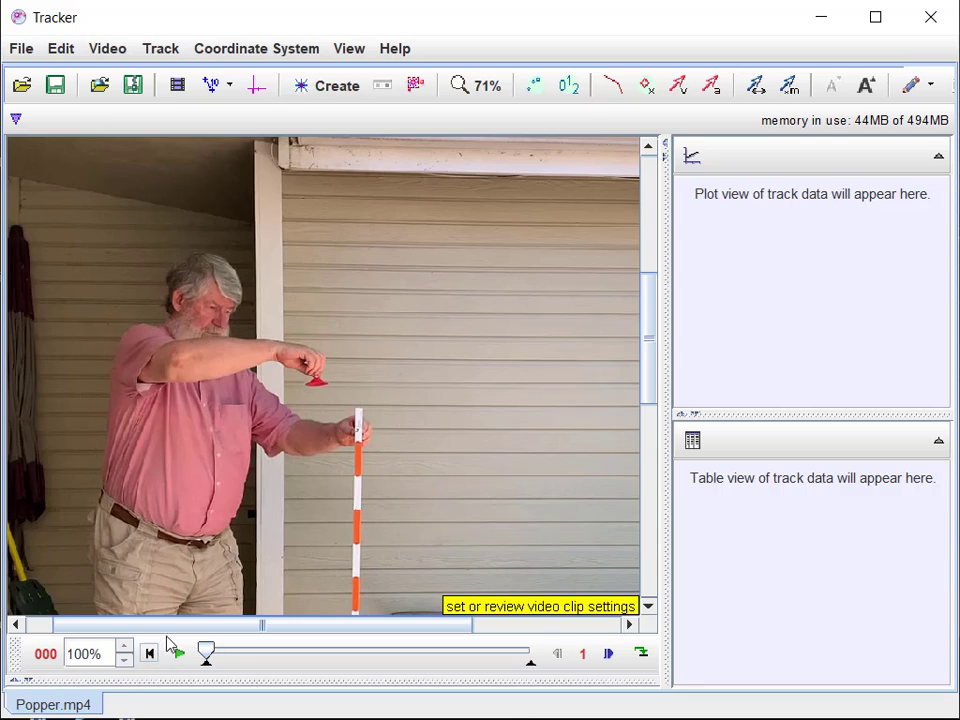
left_click(178, 86)
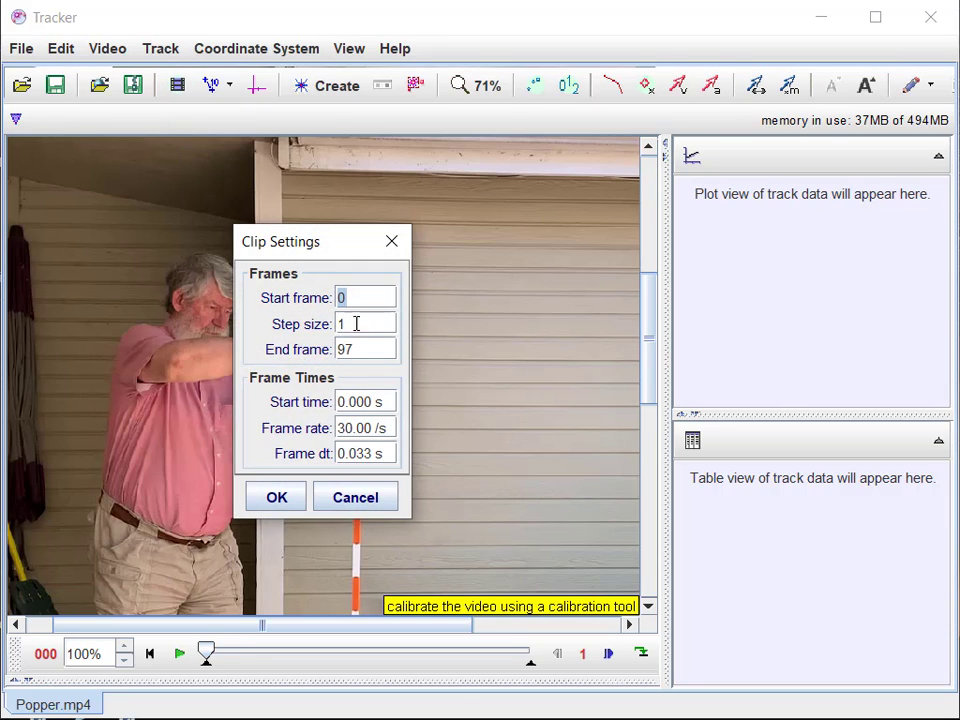
Change the clip step size from 1 to 3 and apply it.
left_click_drag(355, 319, 325, 330)
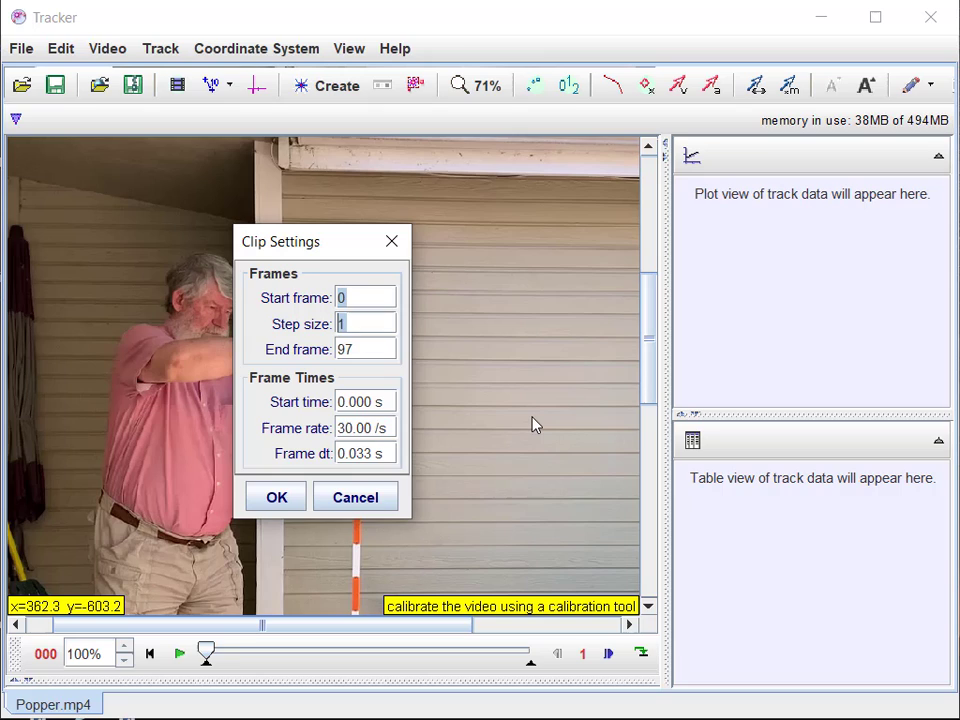
type("3")
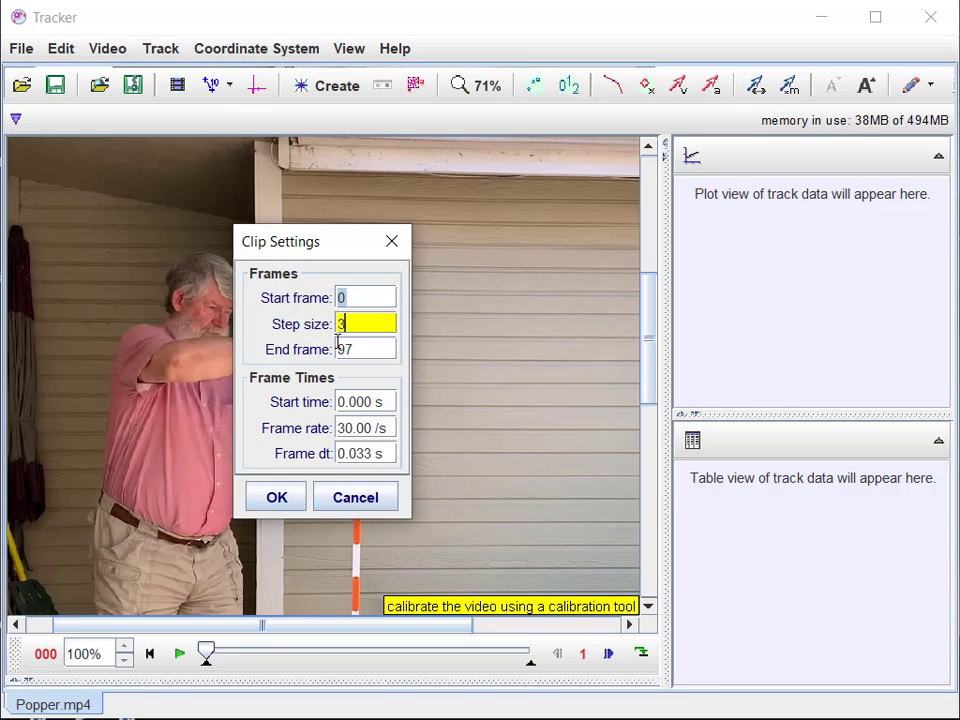
left_click(284, 498)
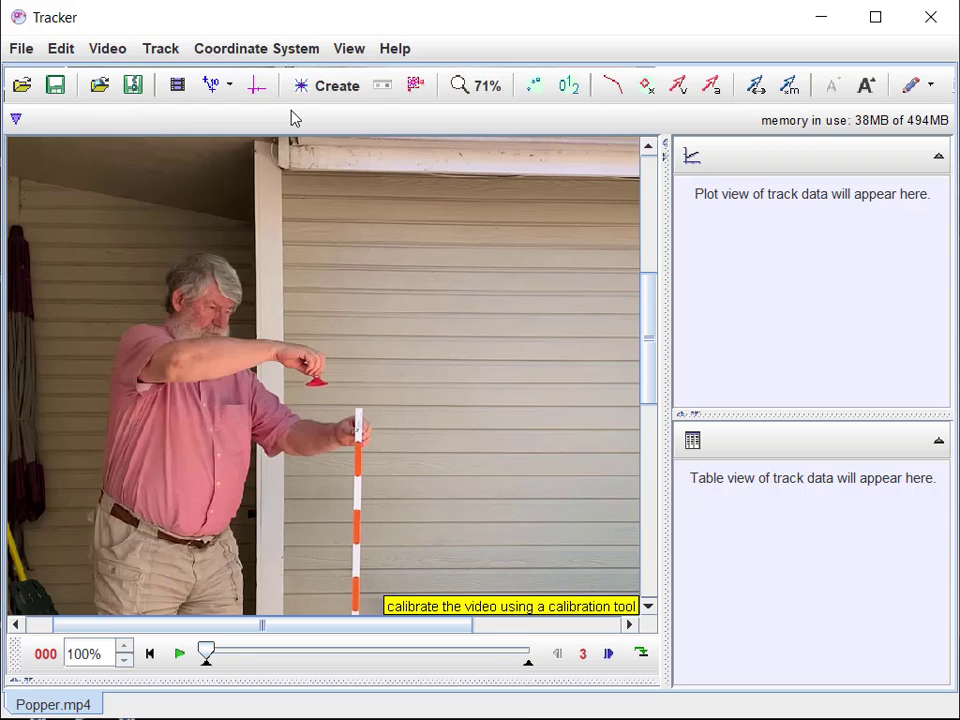
Zoom out and scroll so the full measuring stick, popper and table are visible.
scroll(430, 368, "down", 3)
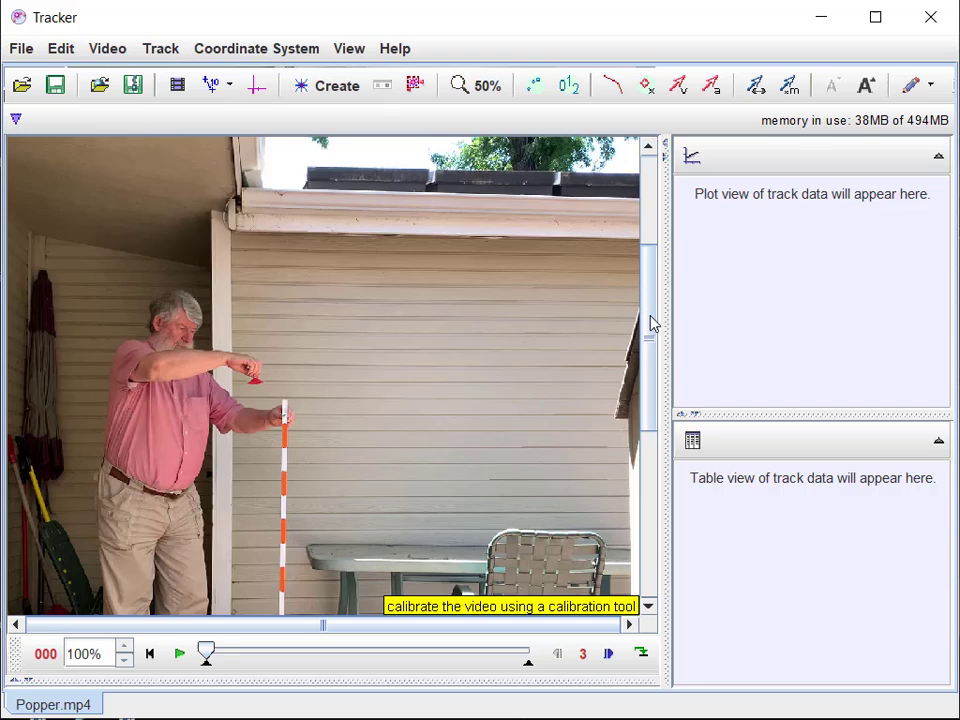
left_click_drag(650, 323, 643, 373)
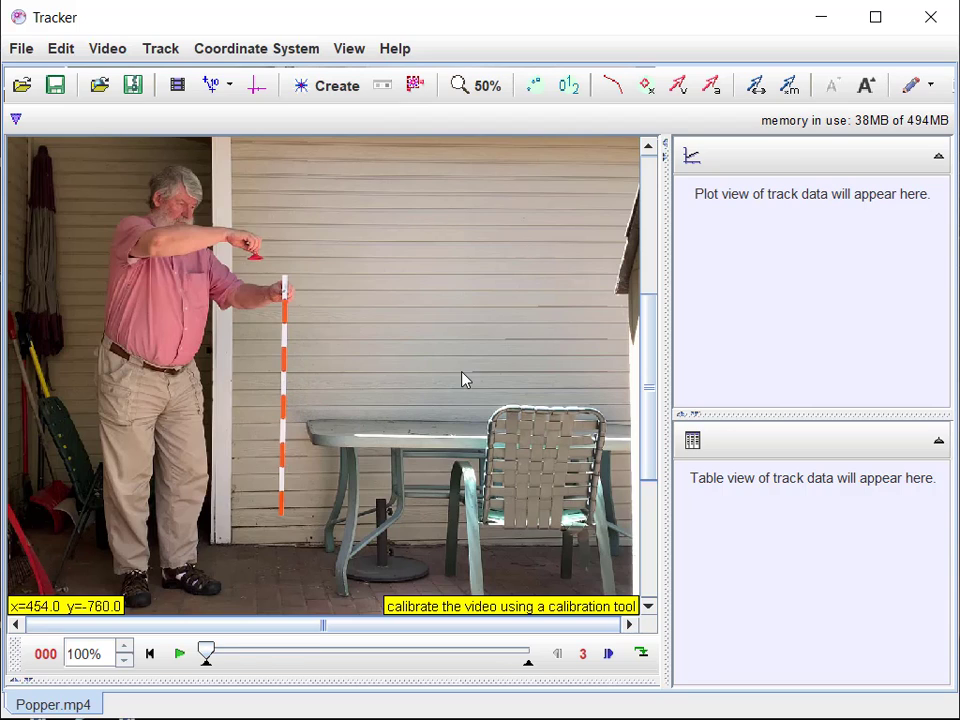
Add calibration stick A from the pole's top to bottom and set its length to 1 m.
left_click(229, 88)
mouse_move(228, 118)
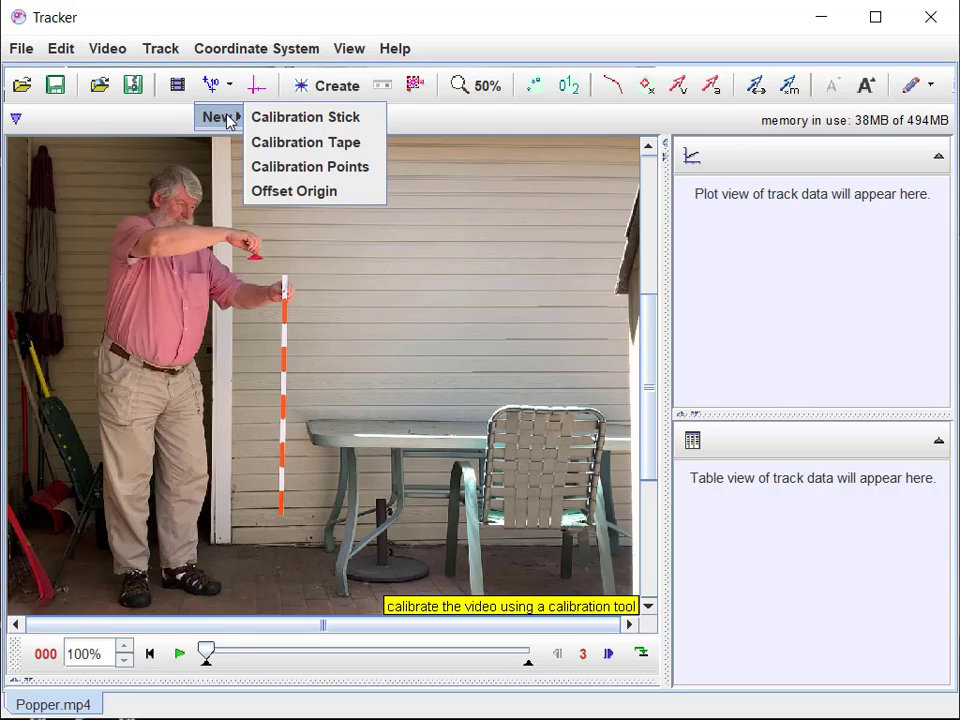
left_click(282, 118)
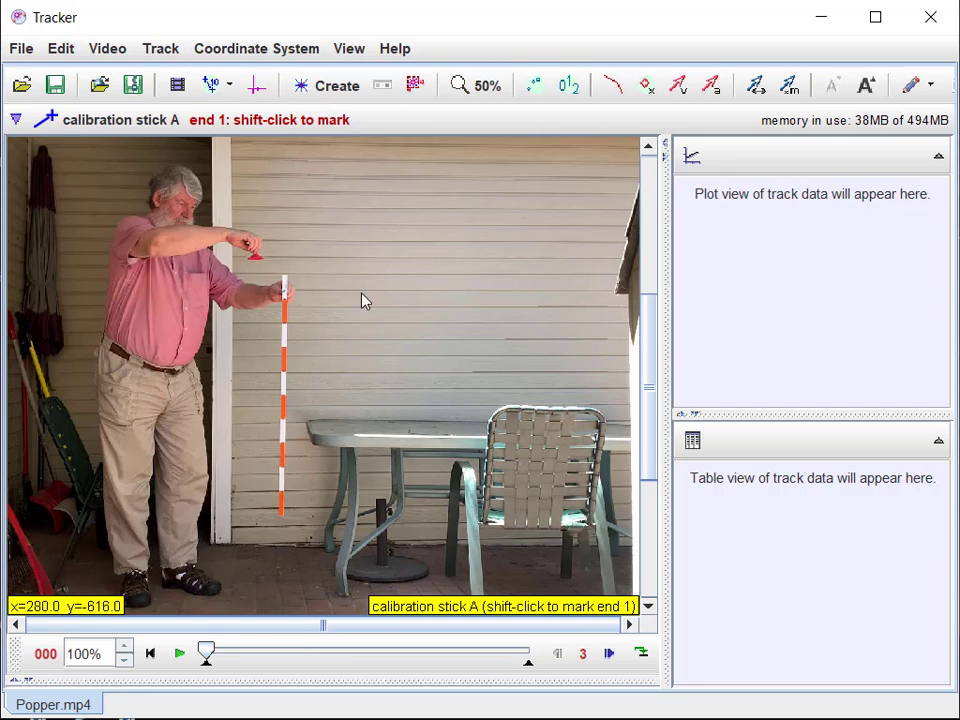
scroll(268, 322, "up", 3)
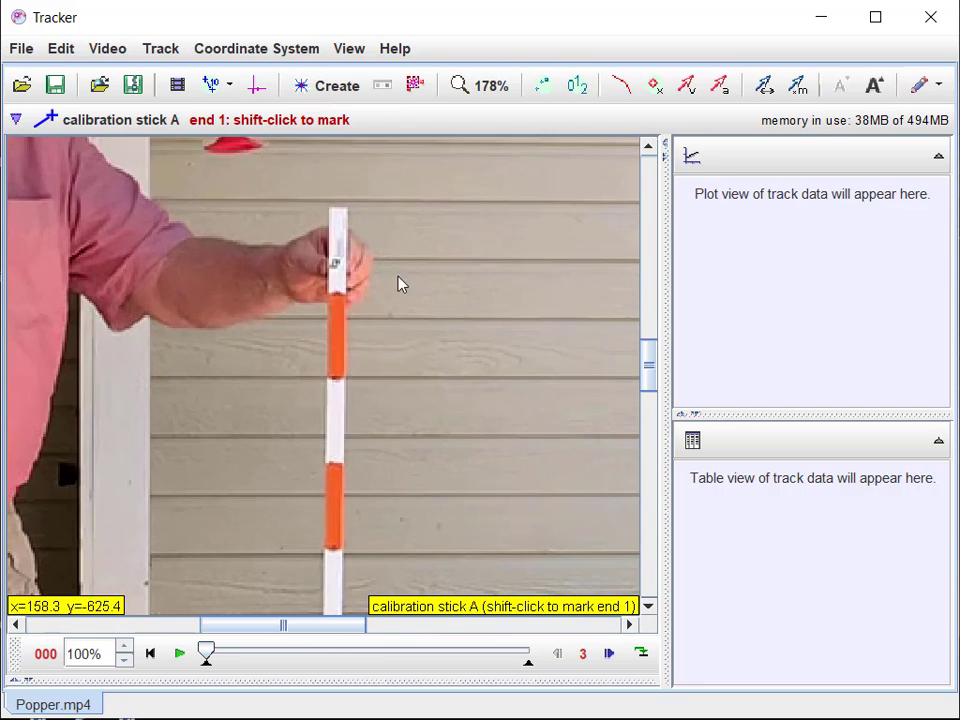
left_click(331, 210, "shift")
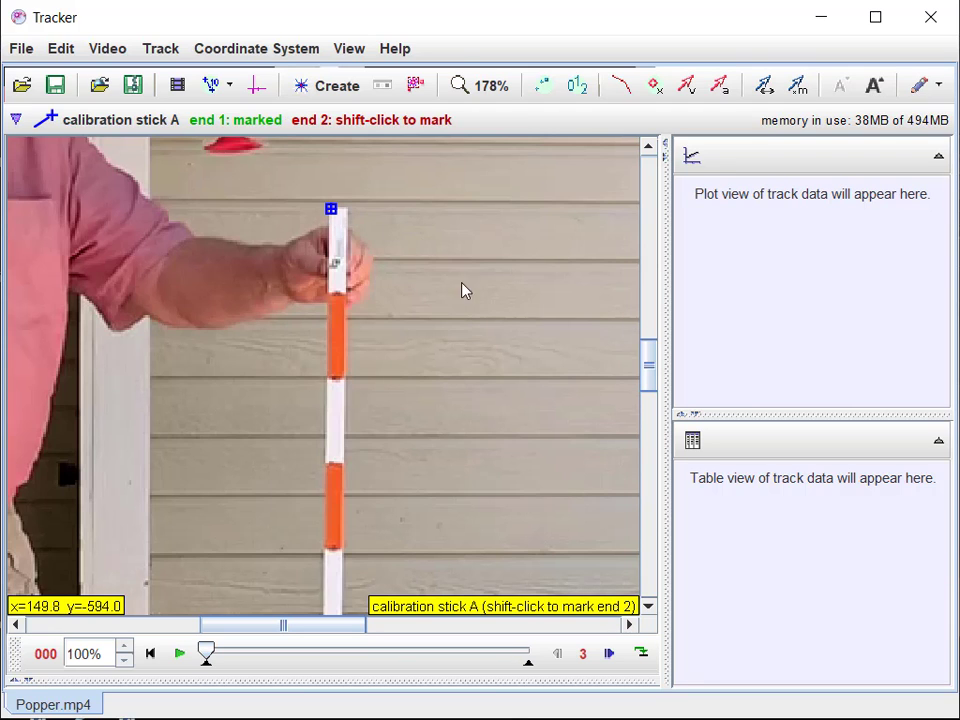
left_click_drag(648, 358, 656, 435)
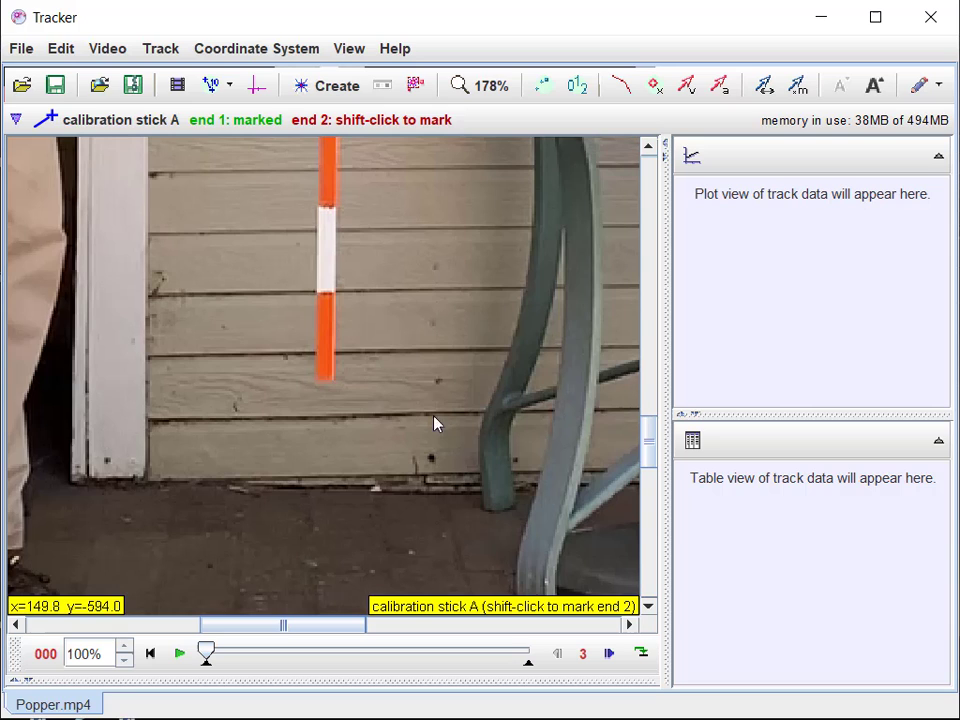
left_click(317, 380, "shift")
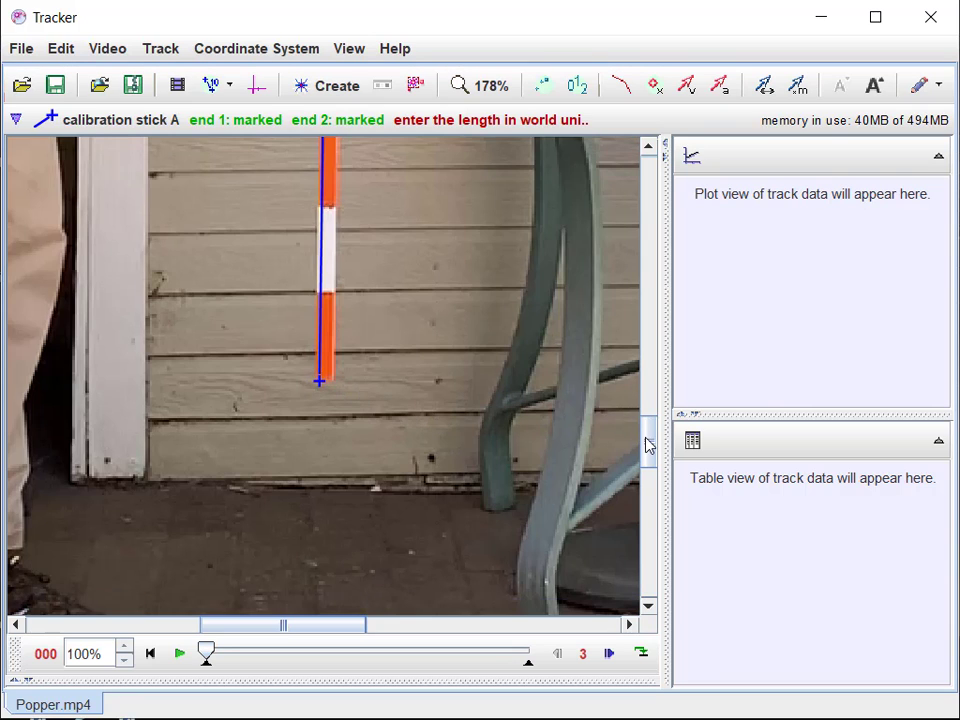
left_click_drag(646, 445, 647, 403)
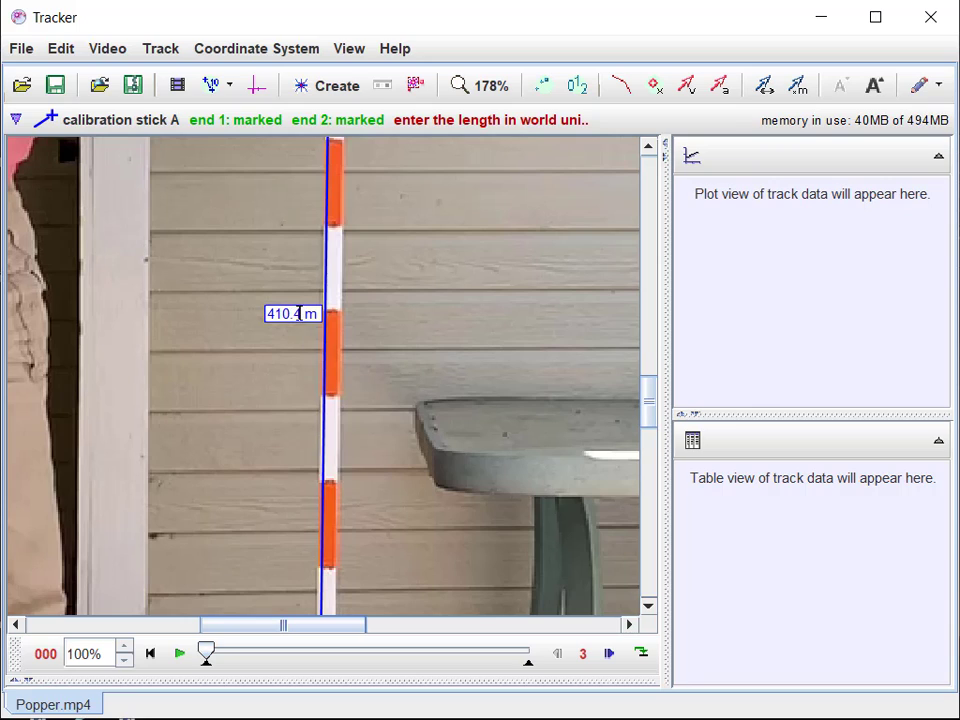
left_click(301, 312)
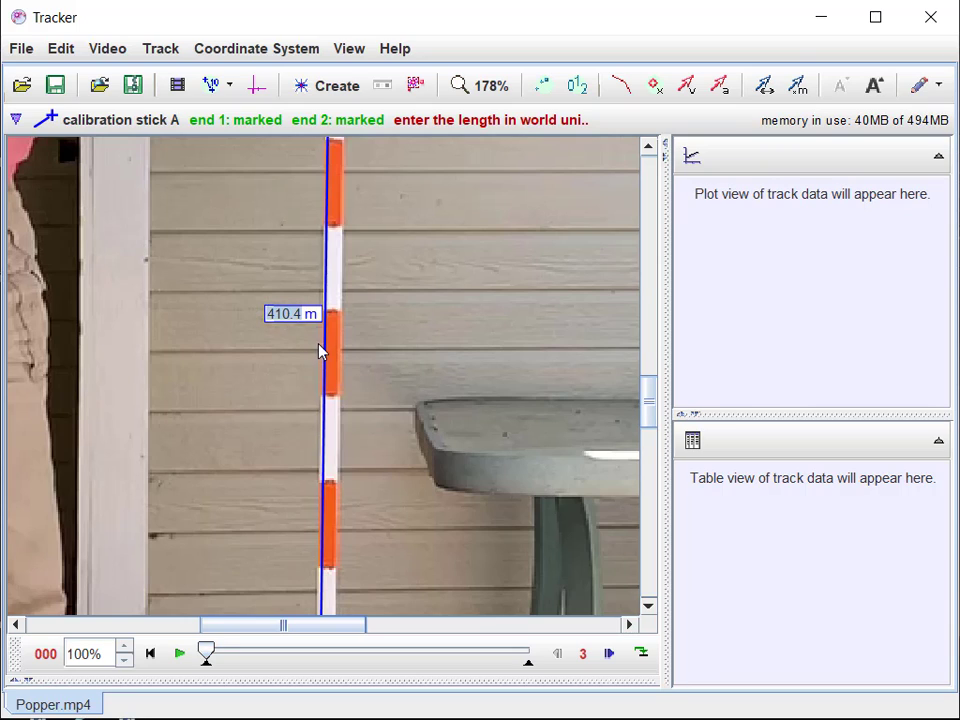
type("1")
key("Return")
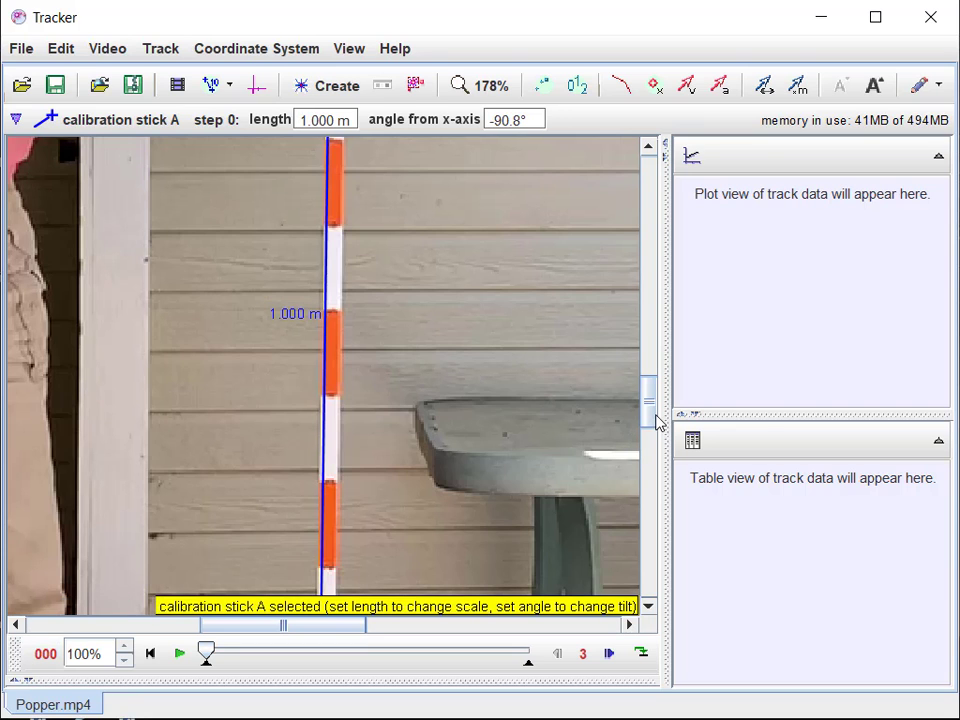
Snap calibration stick A's endpoints onto the pole's exact top and bottom tips, then zoom back out.
left_click_drag(656, 418, 655, 373)
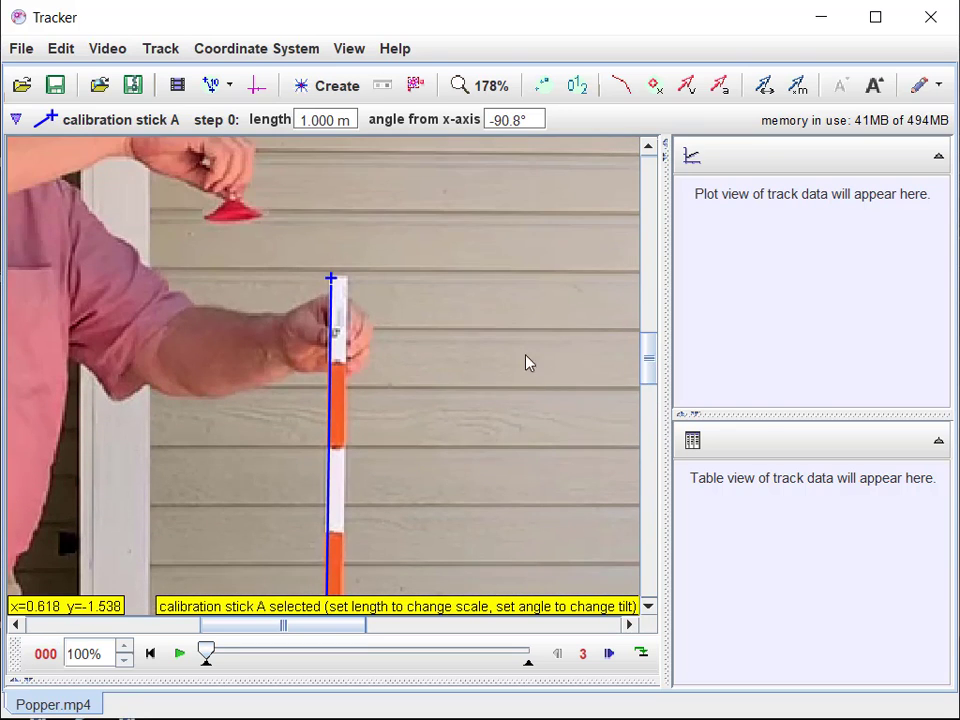
scroll(306, 328, "up", 5)
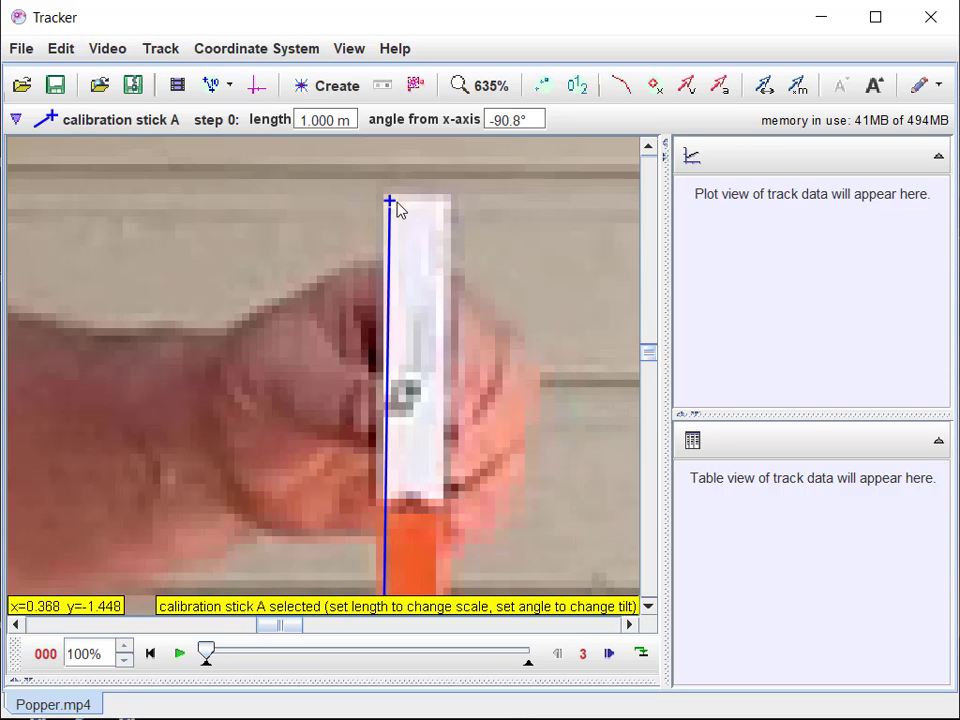
mouse_move(390, 204)
left_mouse_down()
mouse_move(388, 226)
mouse_move(385, 203)
left_mouse_up()
left_click_drag(648, 356, 649, 443)
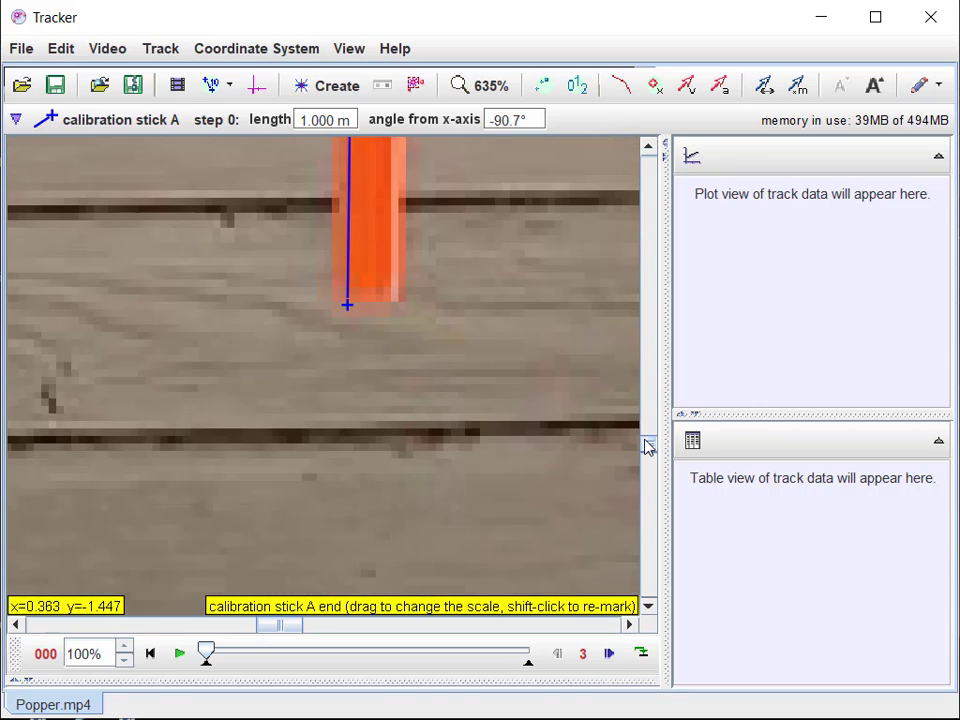
mouse_move(347, 306)
left_mouse_down()
mouse_move(333, 307)
mouse_move(339, 302)
left_mouse_up()
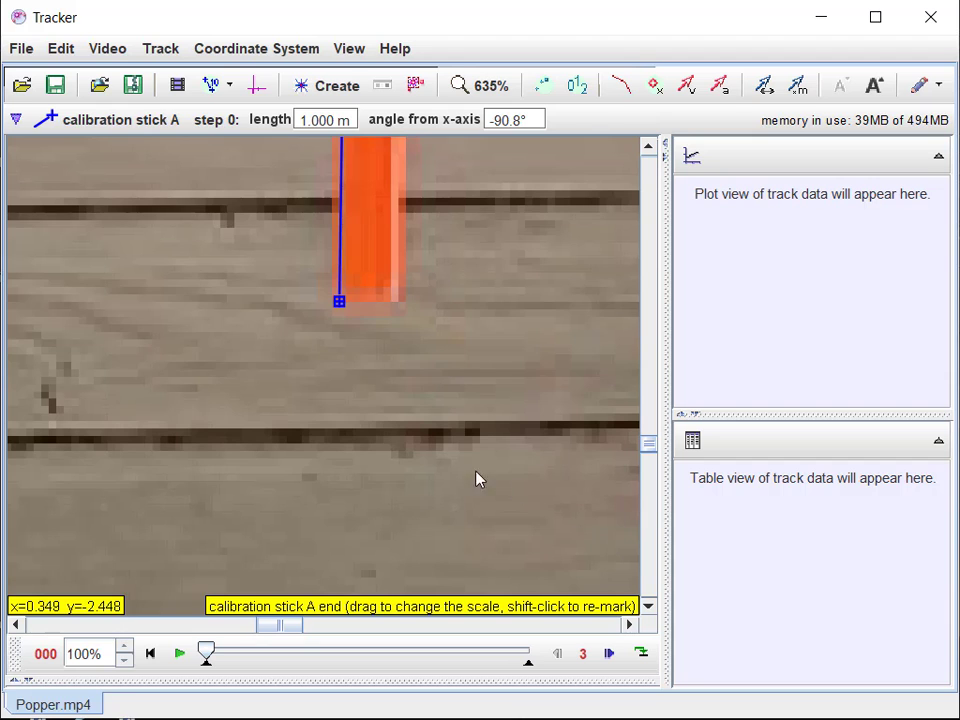
scroll(476, 479, "down", 8)
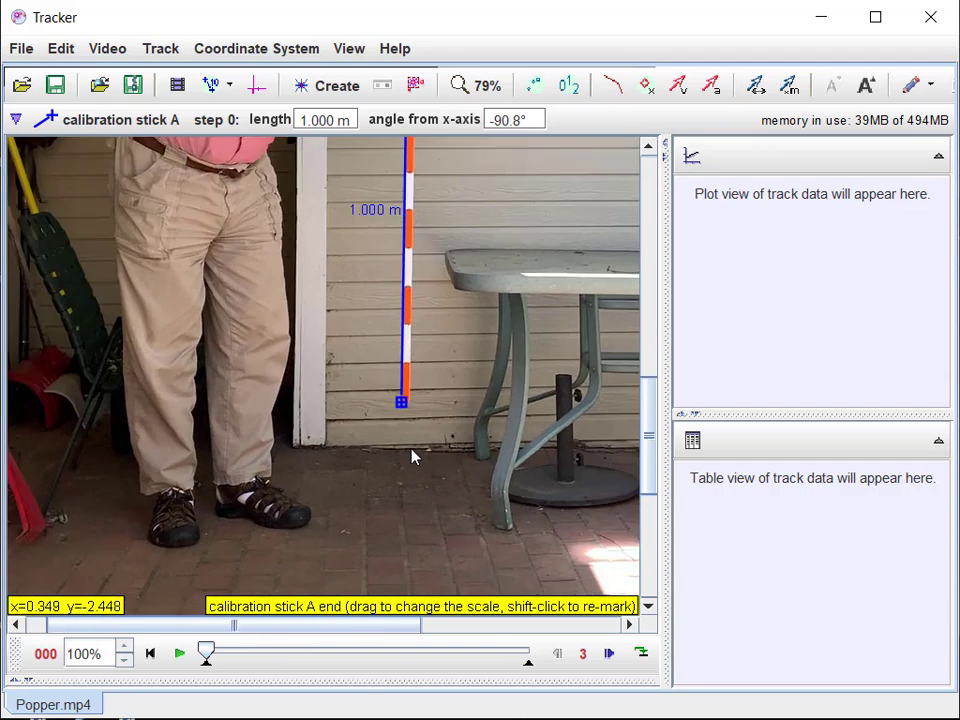
scroll(412, 457, "down", 1)
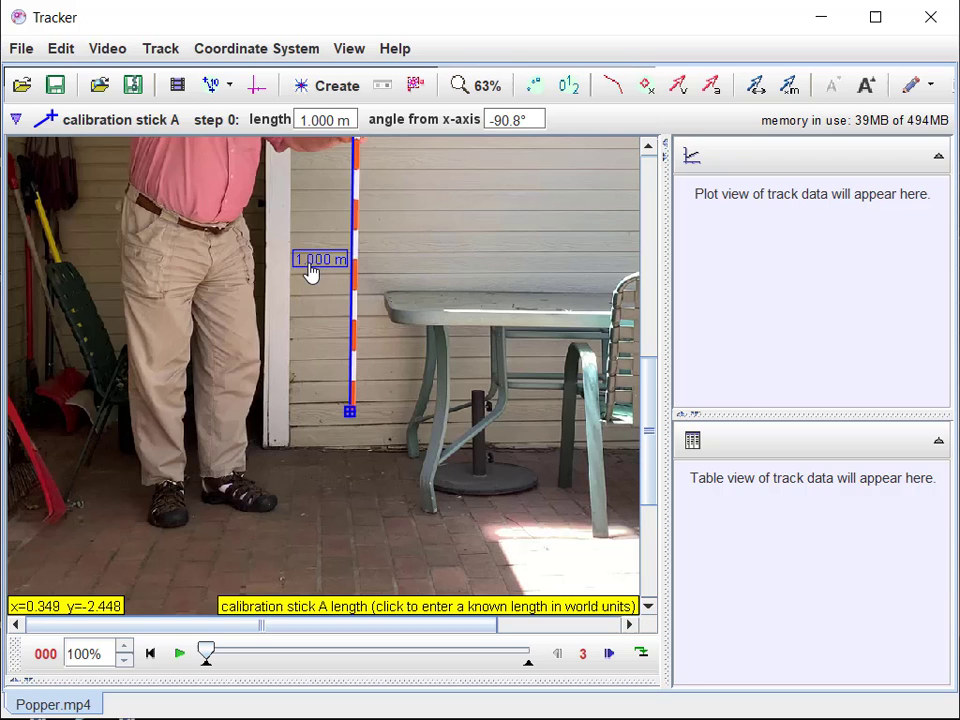
left_click_drag(655, 449, 651, 398)
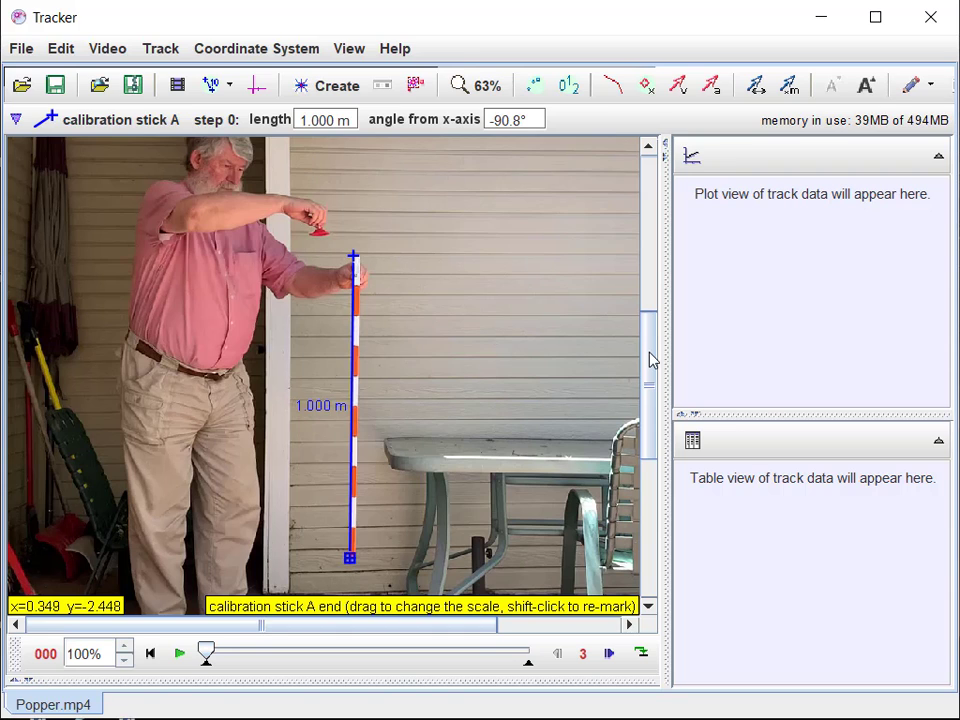
mouse_move(649, 357)
left_mouse_down()
mouse_move(651, 381)
mouse_move(655, 360)
left_mouse_up()
scroll(376, 391, "down", 2)
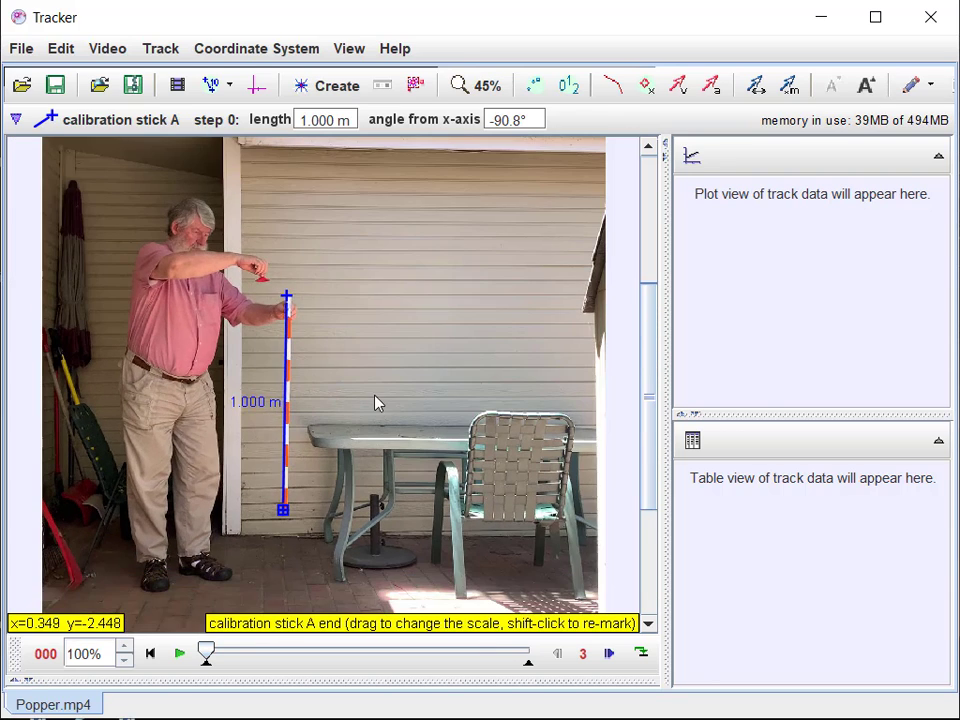
Show the coordinate axes over the video and drag the origin down toward the floor.
left_click(257, 87)
left_click(287, 520)
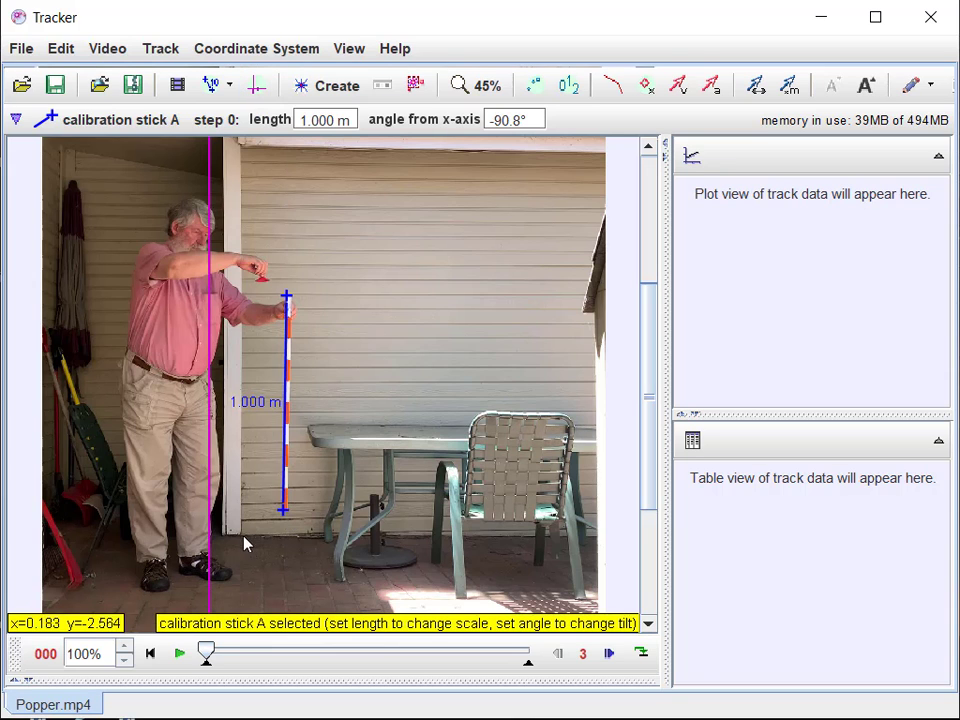
scroll(493, 420, "down", 2)
scroll(490, 425, "up", 1)
scroll(490, 425, "up", 1)
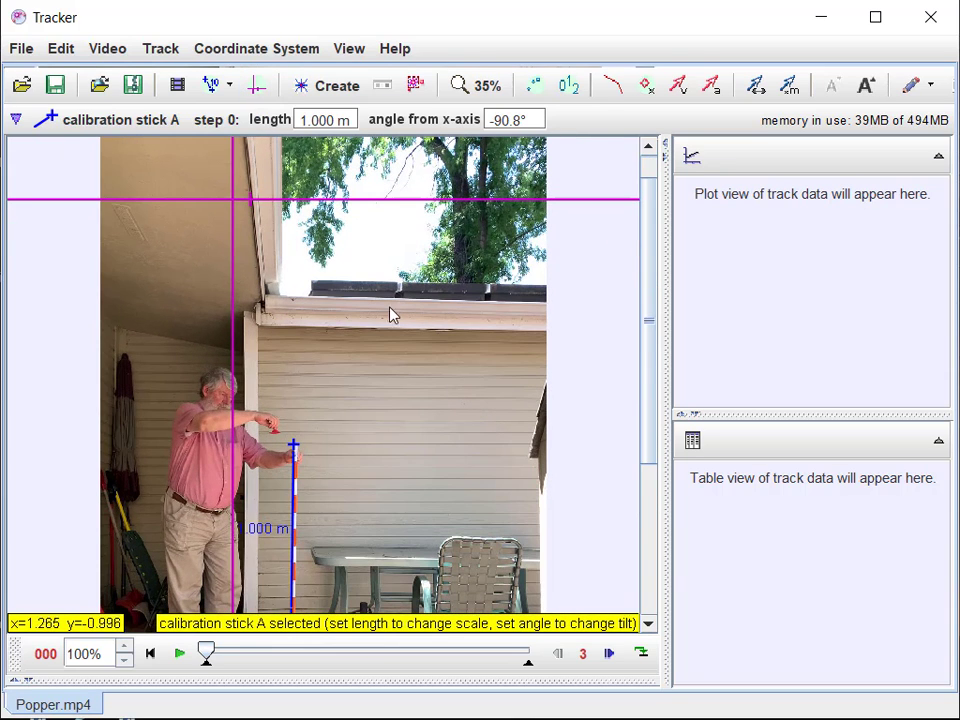
left_click_drag(236, 207, 258, 617)
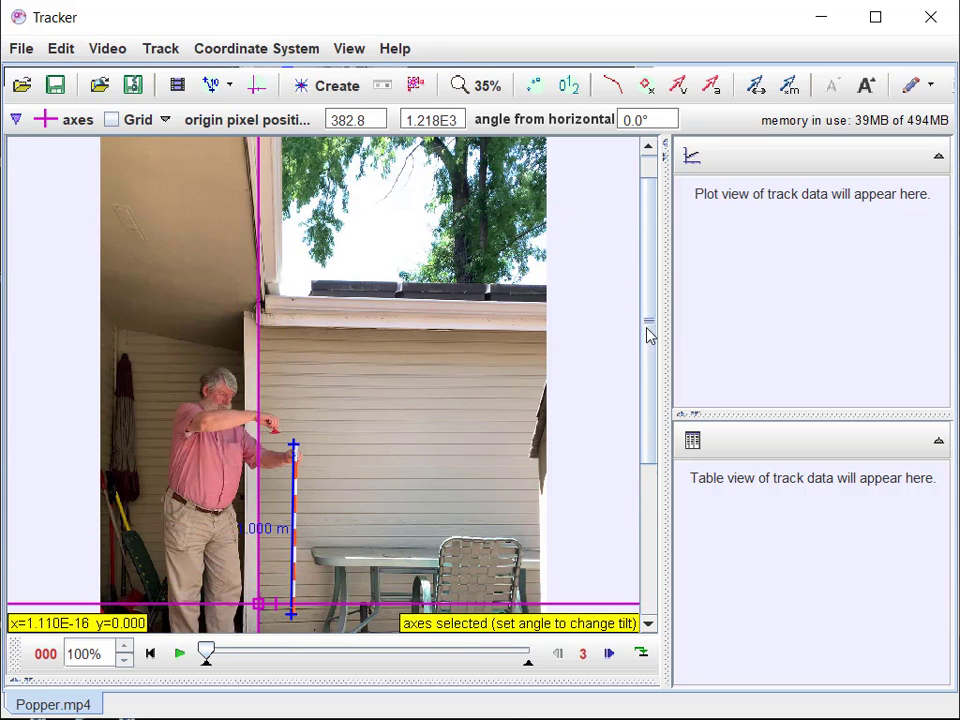
left_click_drag(647, 332, 656, 401)
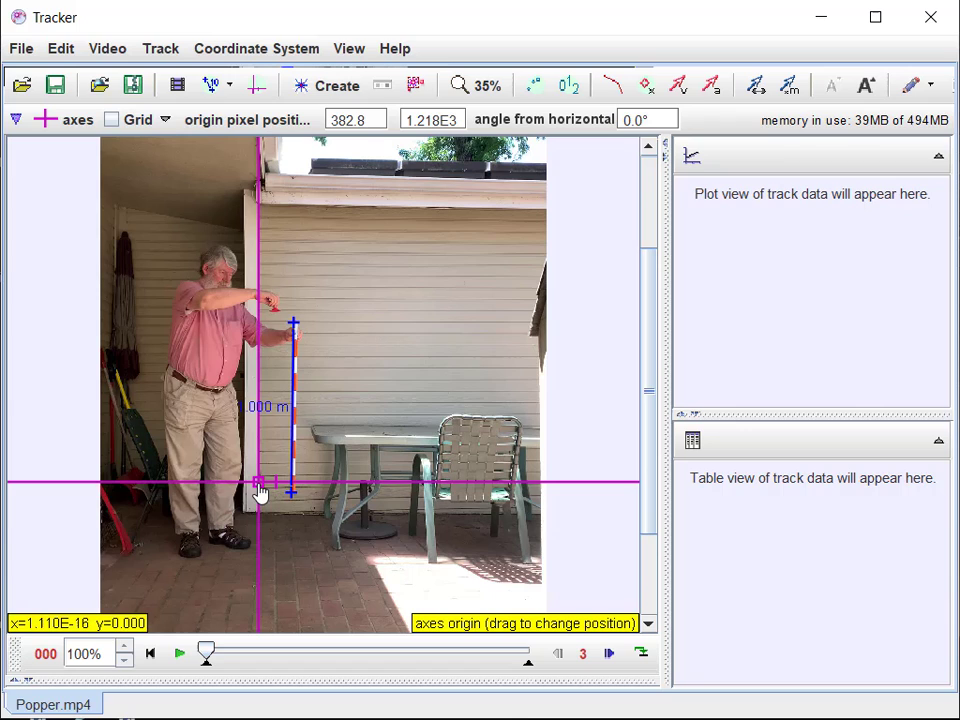
Place the axes origin at floor level beside the stick, keeping the x-axis at 0.0°.
left_click_drag(258, 486, 253, 571)
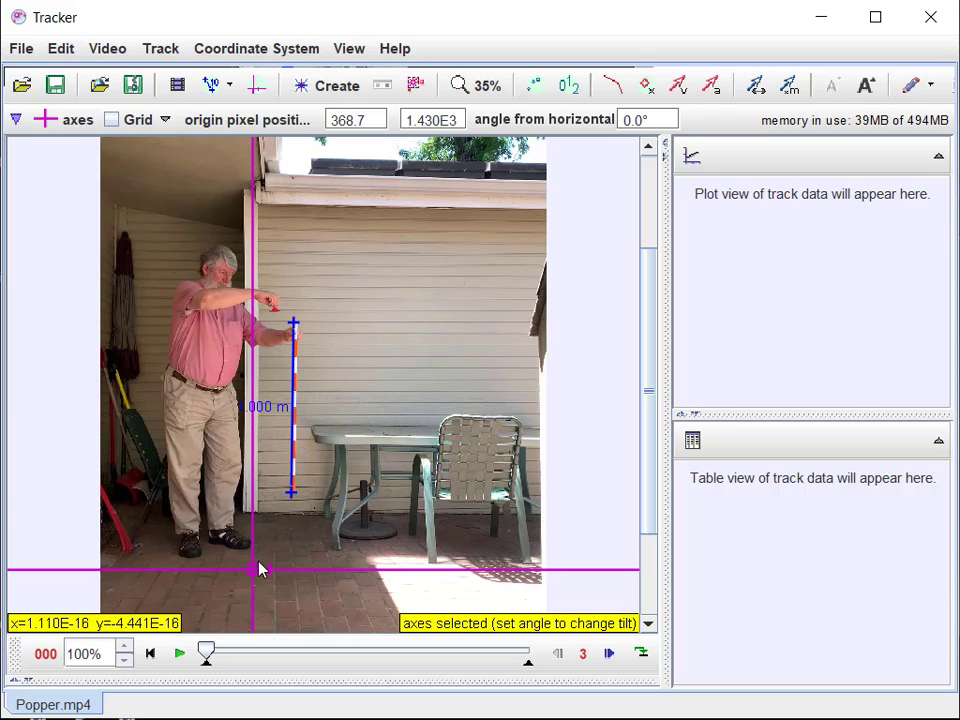
left_click_drag(253, 574, 258, 577)
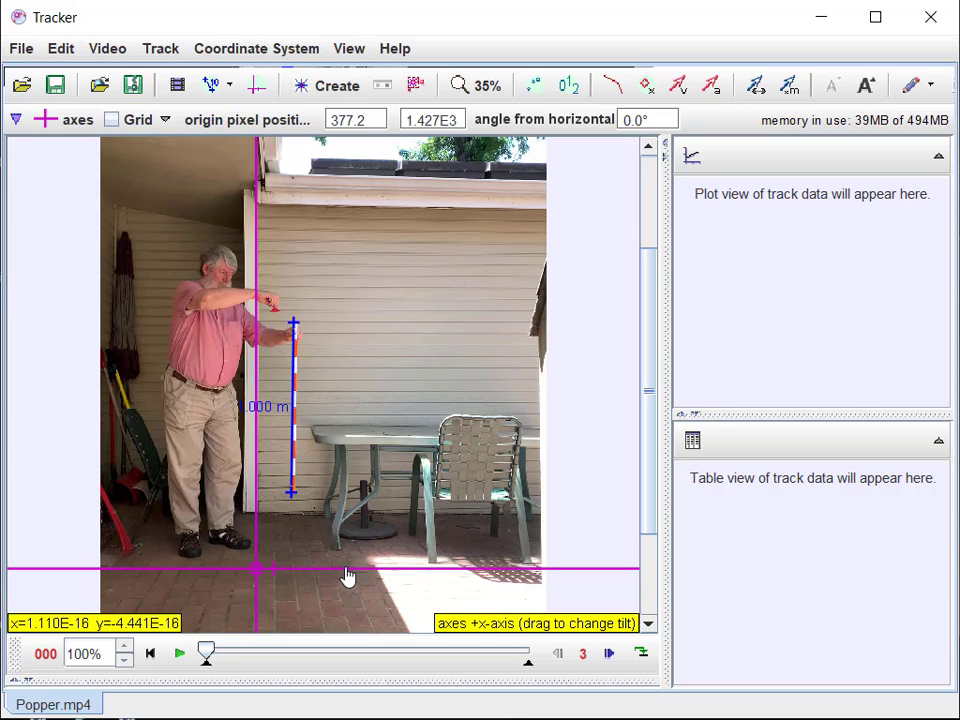
left_click_drag(347, 574, 595, 567)
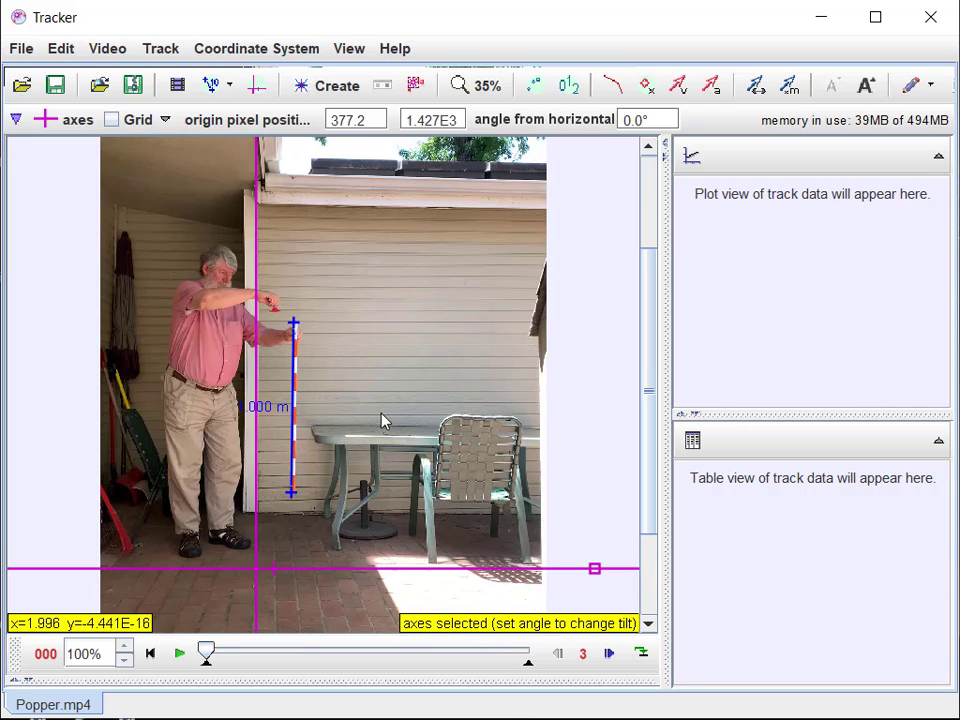
scroll(285, 332, "up", 2)
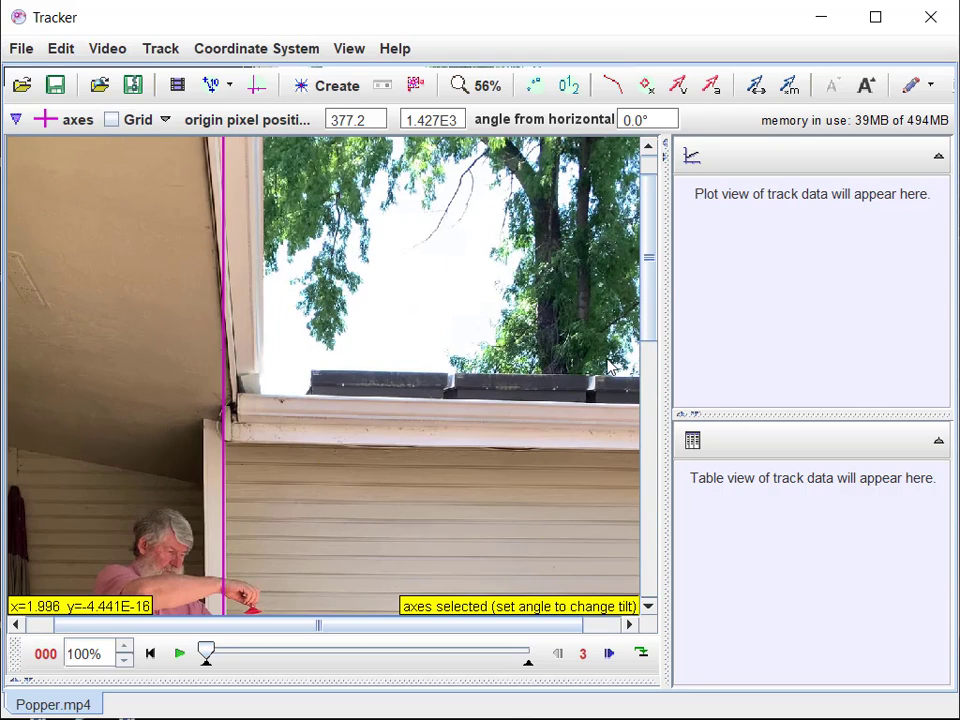
left_click_drag(652, 306, 649, 450)
scroll(255, 312, "up", 4)
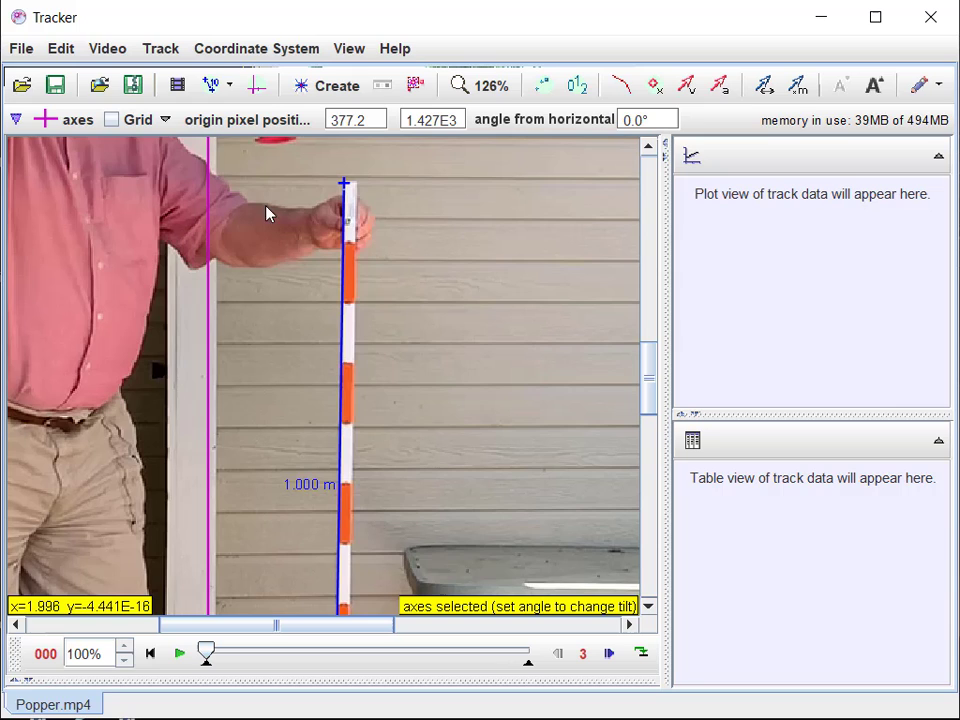
left_click_drag(654, 386, 647, 339)
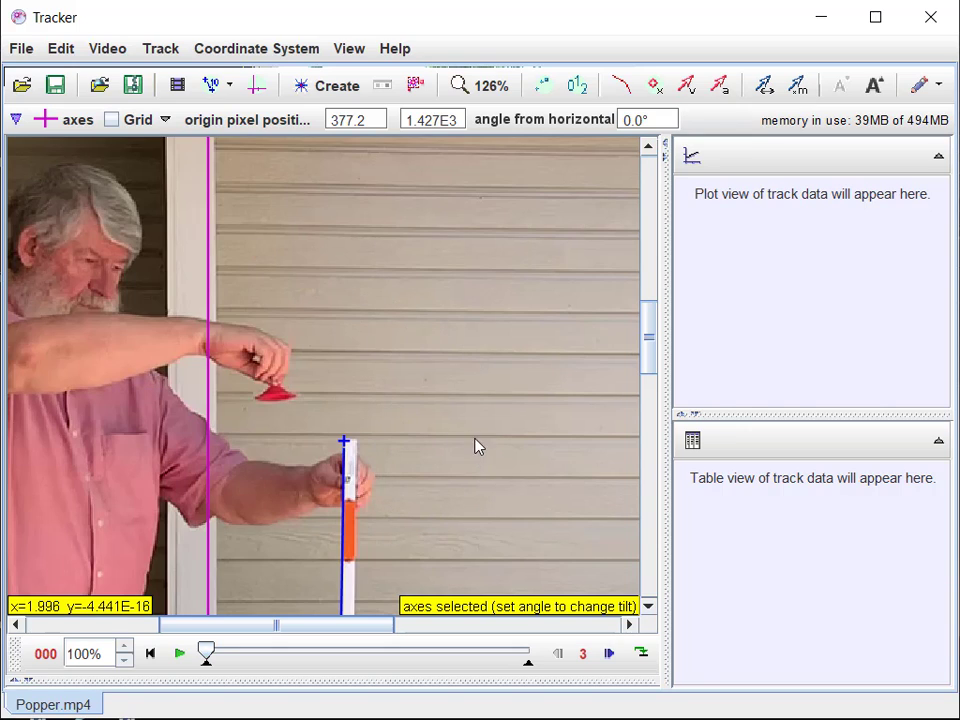
Create a point mass track, mass A (1.000 kg), ready to mark the popper.
left_click(331, 90)
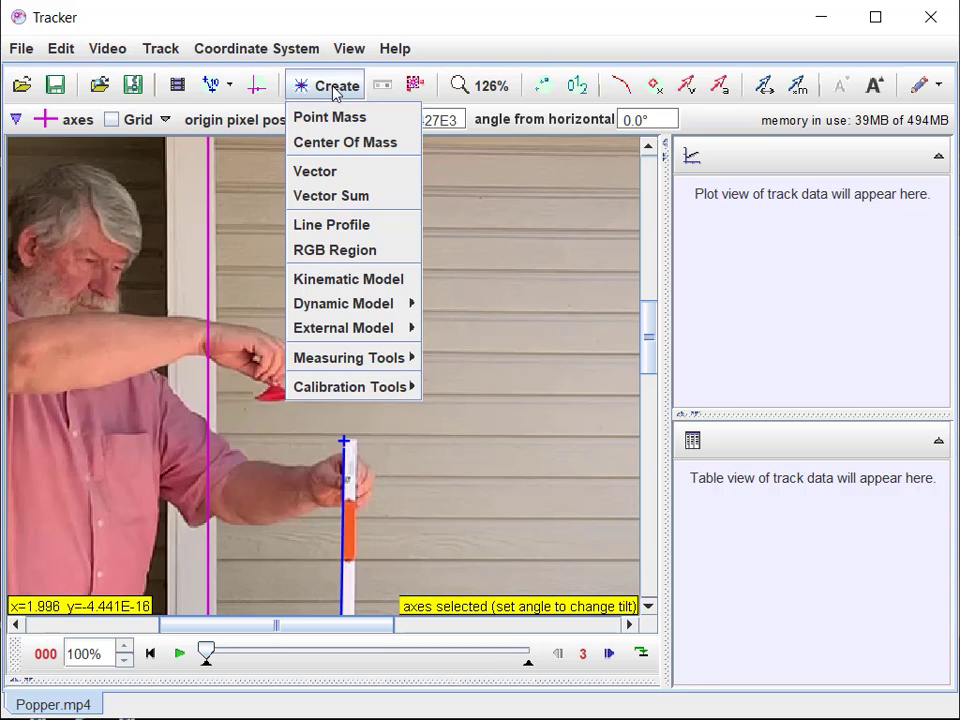
left_click(341, 119)
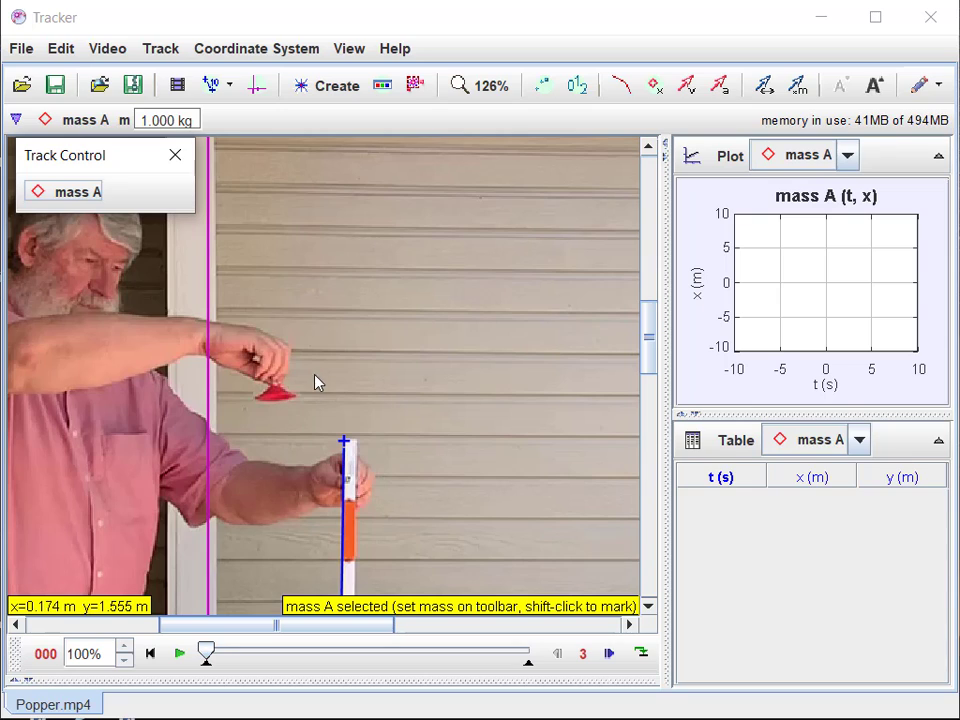
key("shift")
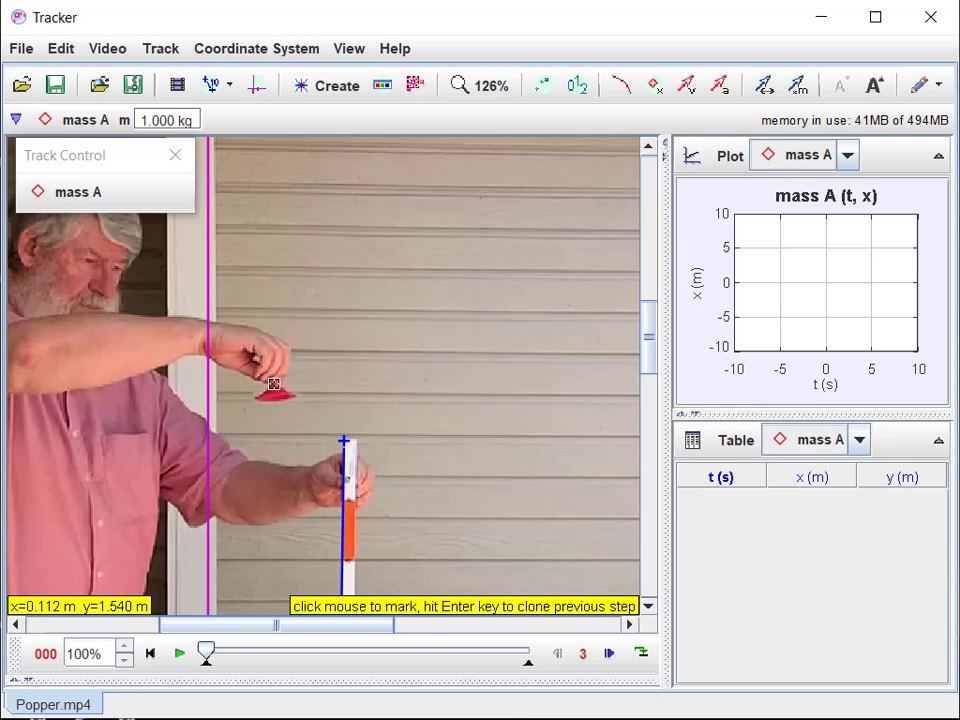
Mark the popper's positions for mass A from t = 0 through t = 1.200 s.
left_click(273, 384, "shift")
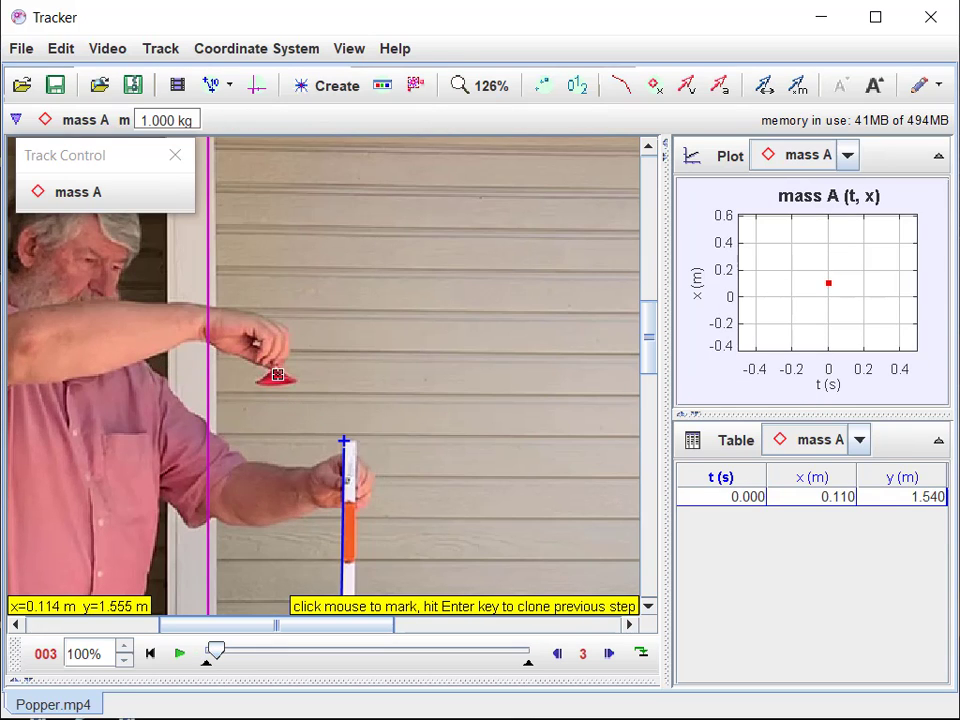
left_click(277, 369)
left_click(276, 351)
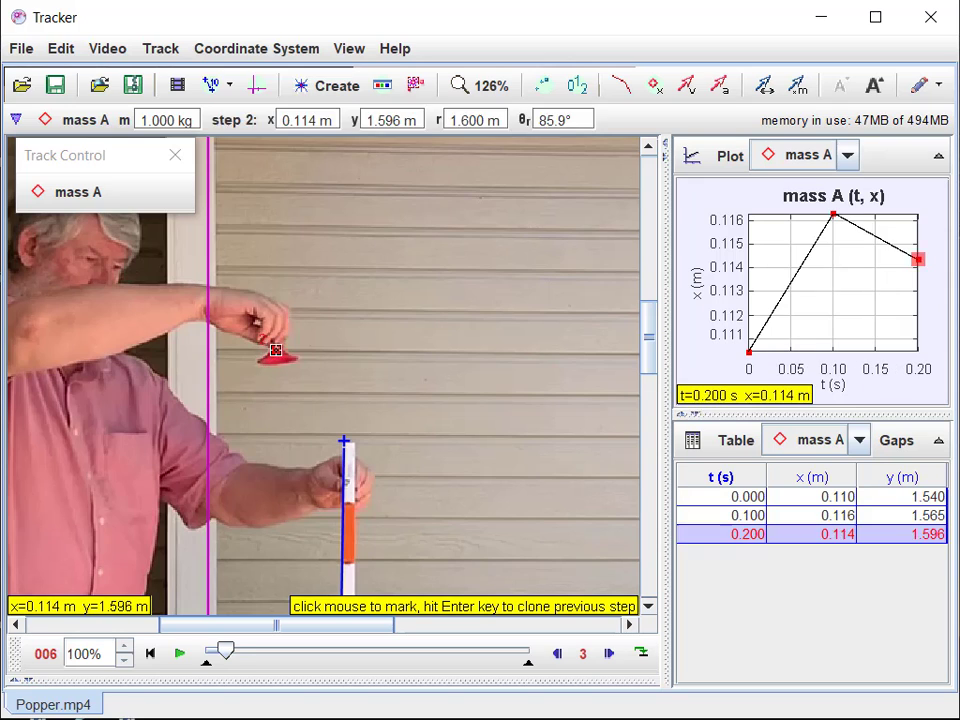
left_click(278, 338)
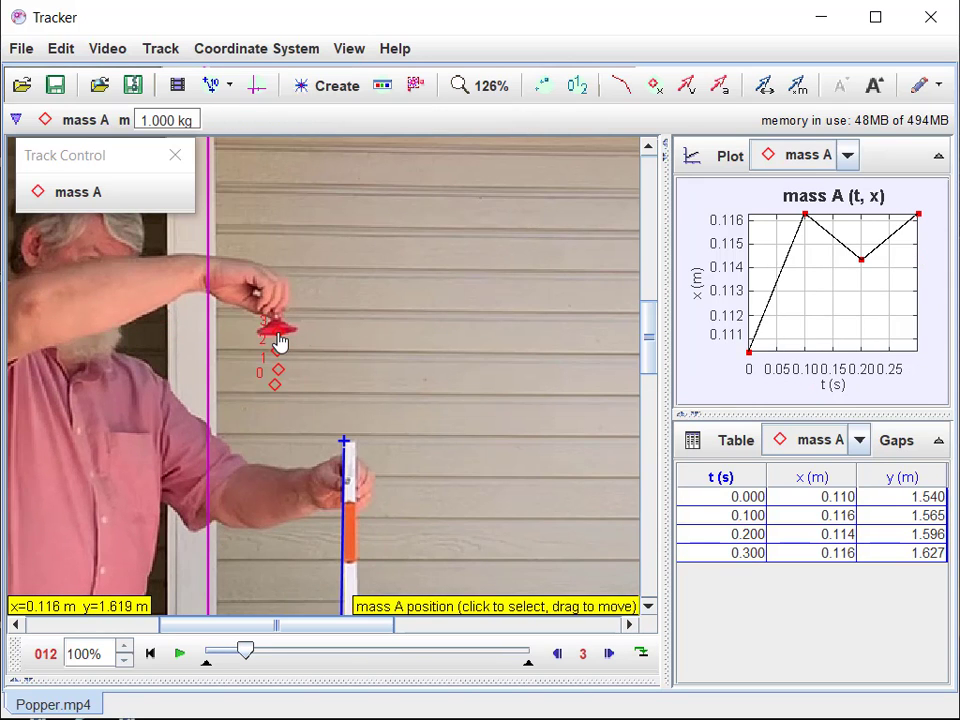
left_click(277, 320)
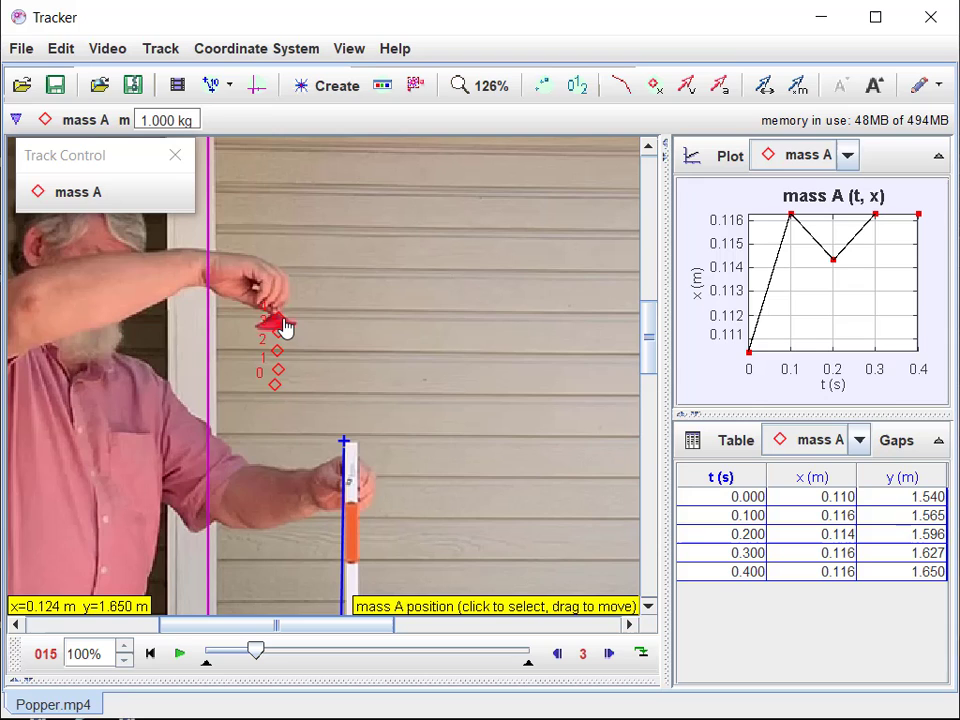
left_click(273, 315)
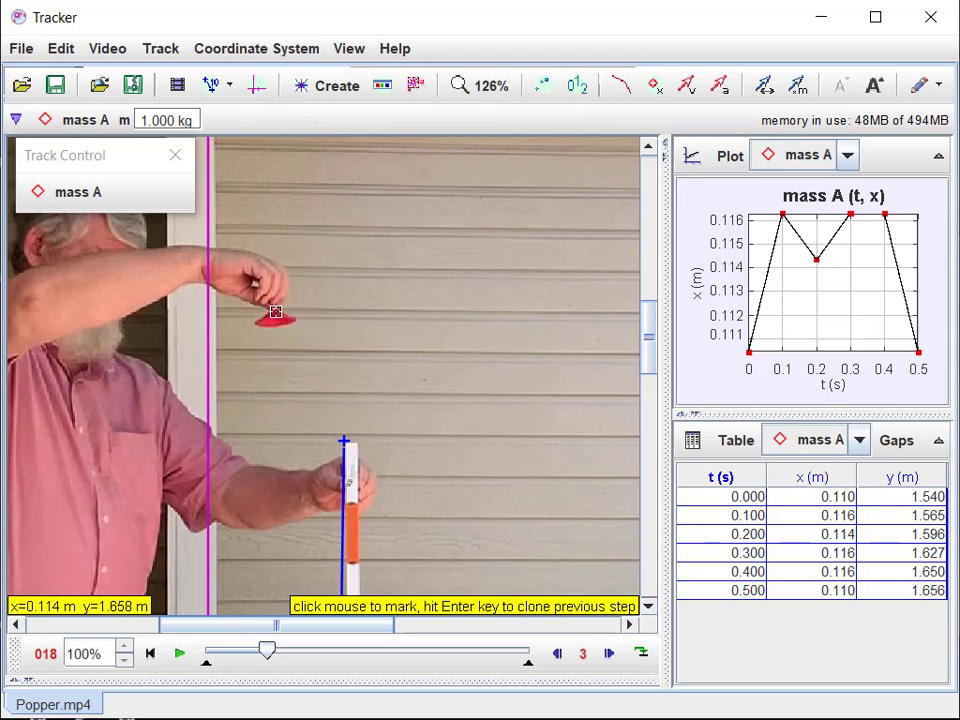
left_click(276, 317)
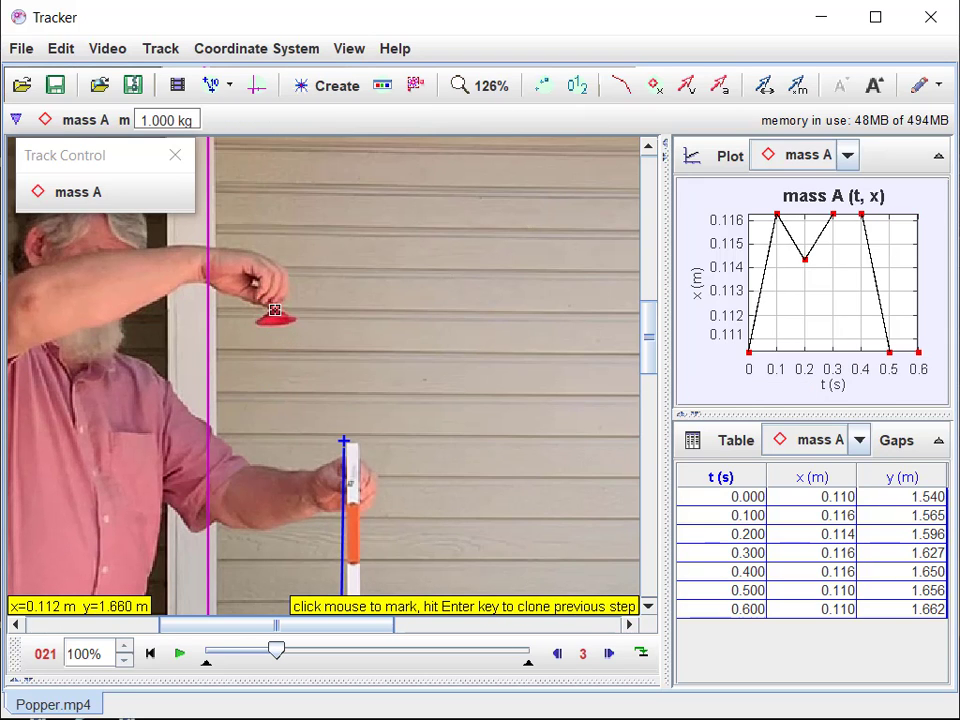
left_click(277, 320)
left_click(273, 317)
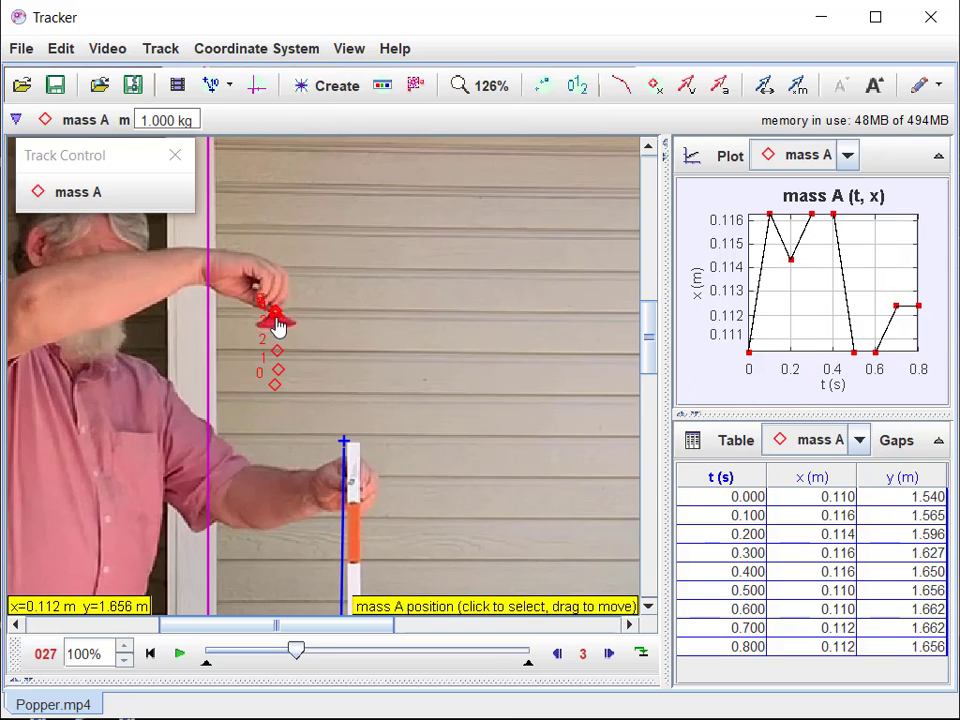
left_click(273, 314)
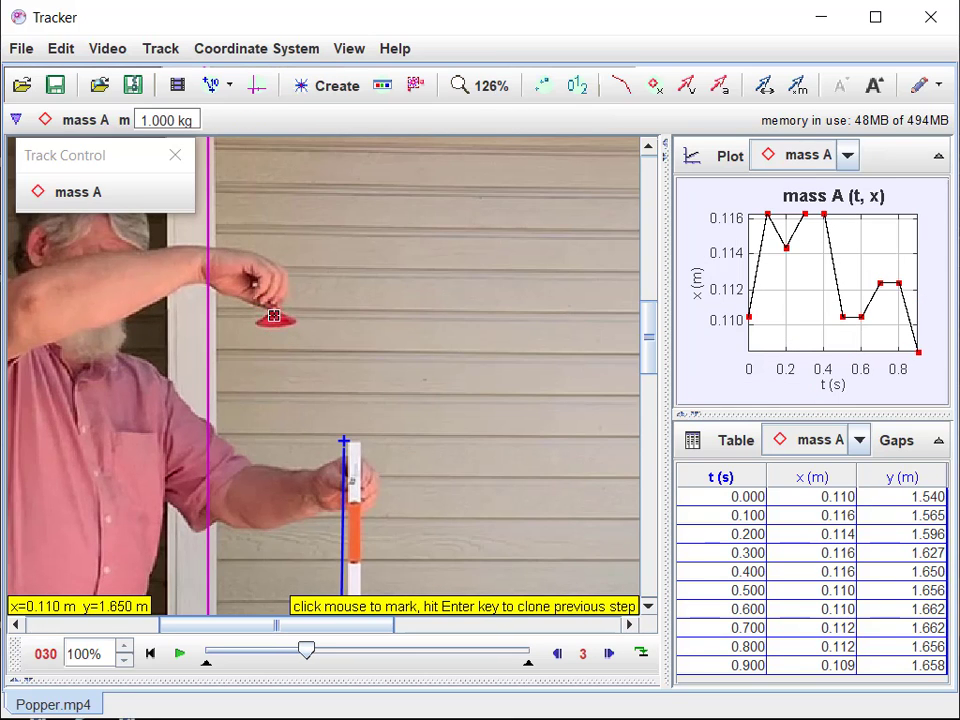
left_click(274, 312)
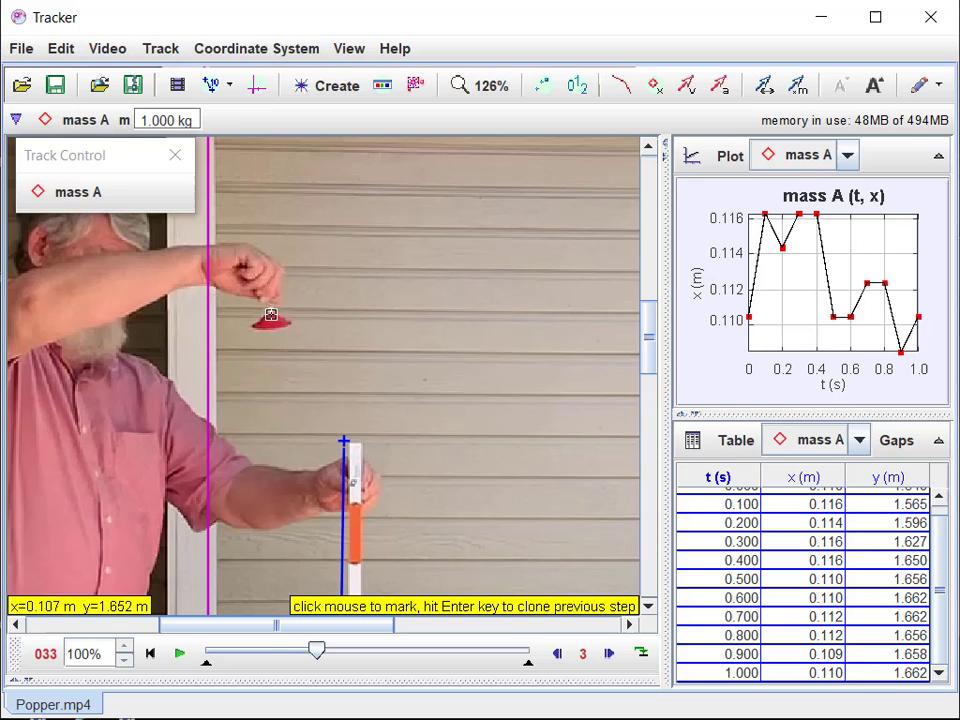
left_click(271, 316)
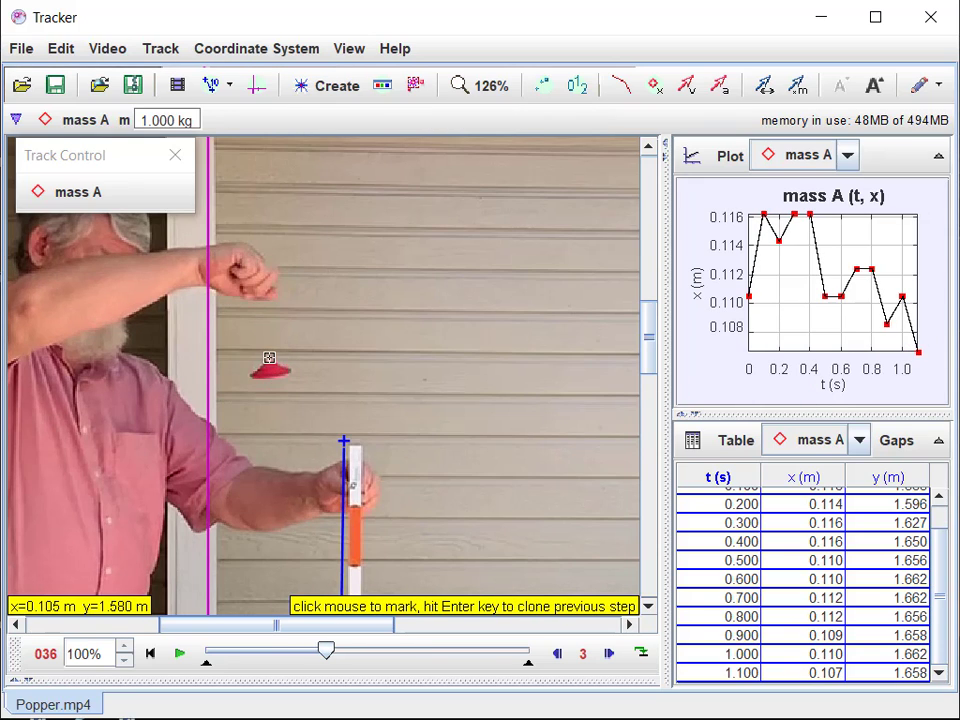
left_click(267, 362)
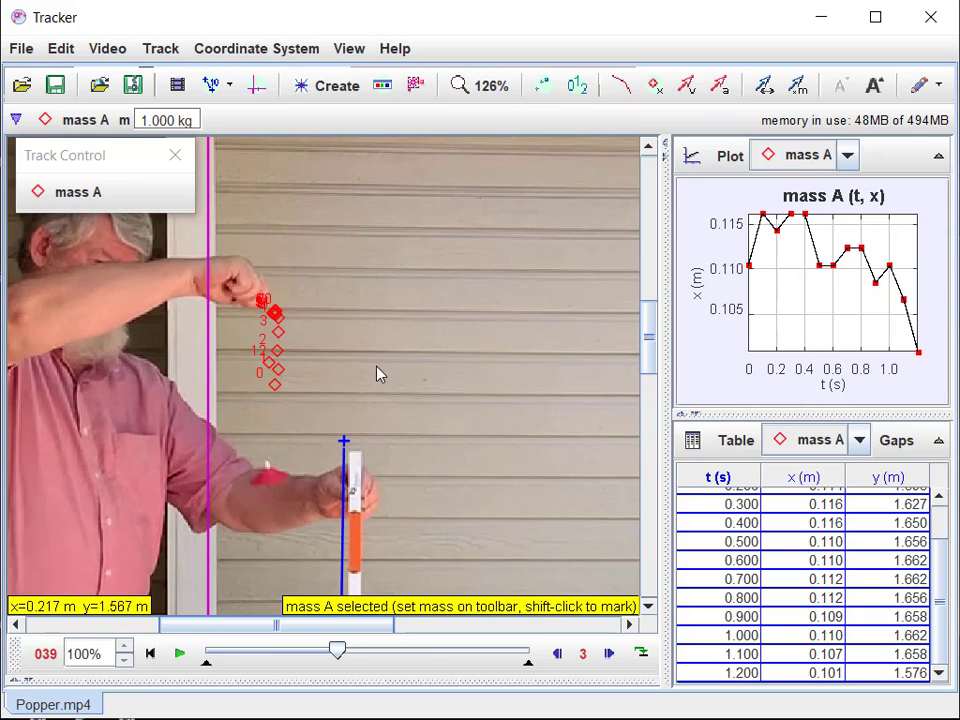
Mark the falling popper for steps 13–17, down to its bounce at the floor.
key("shift")
left_click(267, 470, "shift")
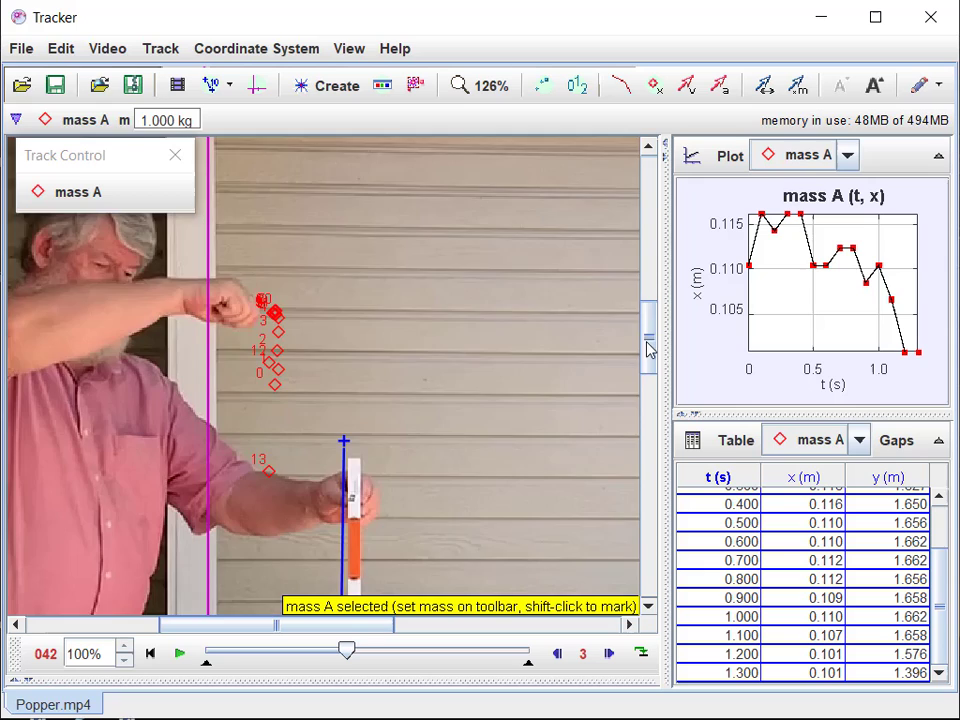
mouse_move(648, 348)
left_mouse_down()
mouse_move(649, 388)
mouse_move(649, 372)
left_mouse_up()
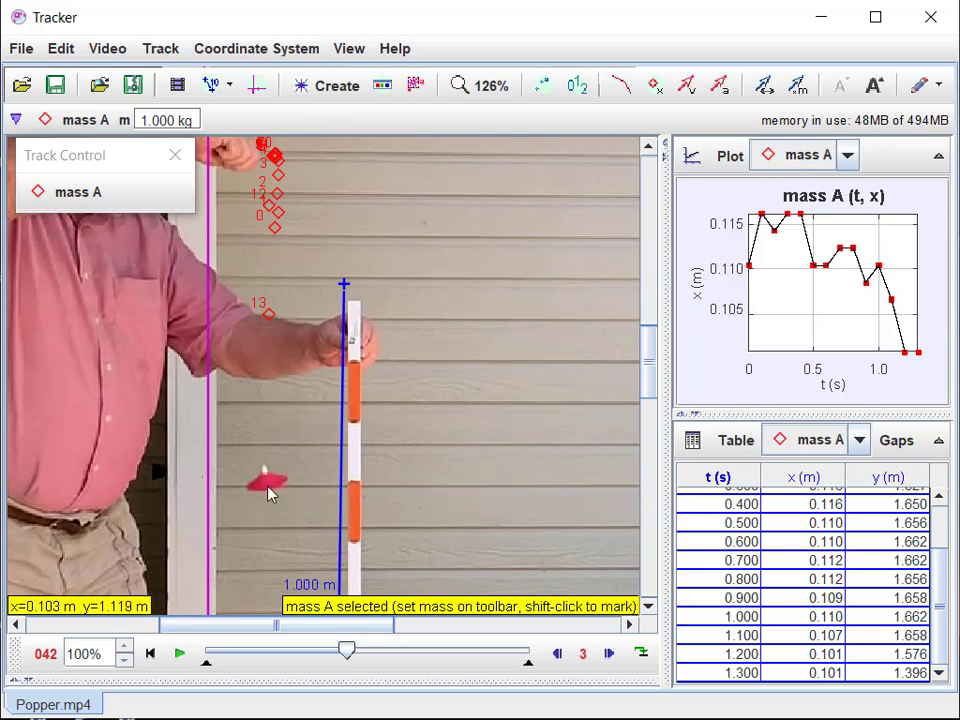
left_click_drag(649, 366, 653, 412)
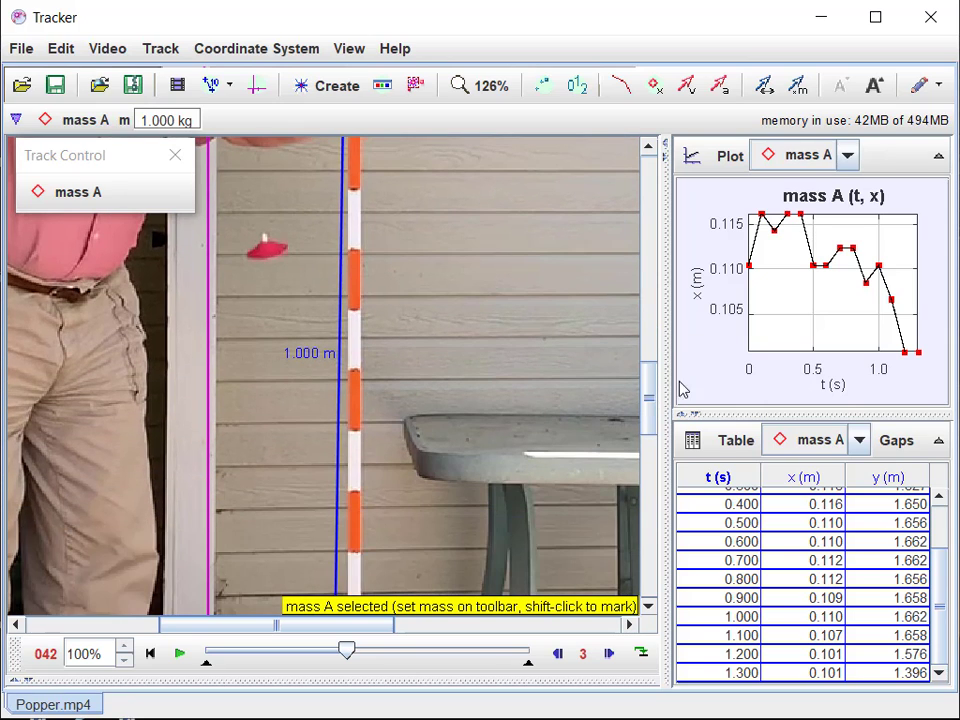
left_click(264, 241)
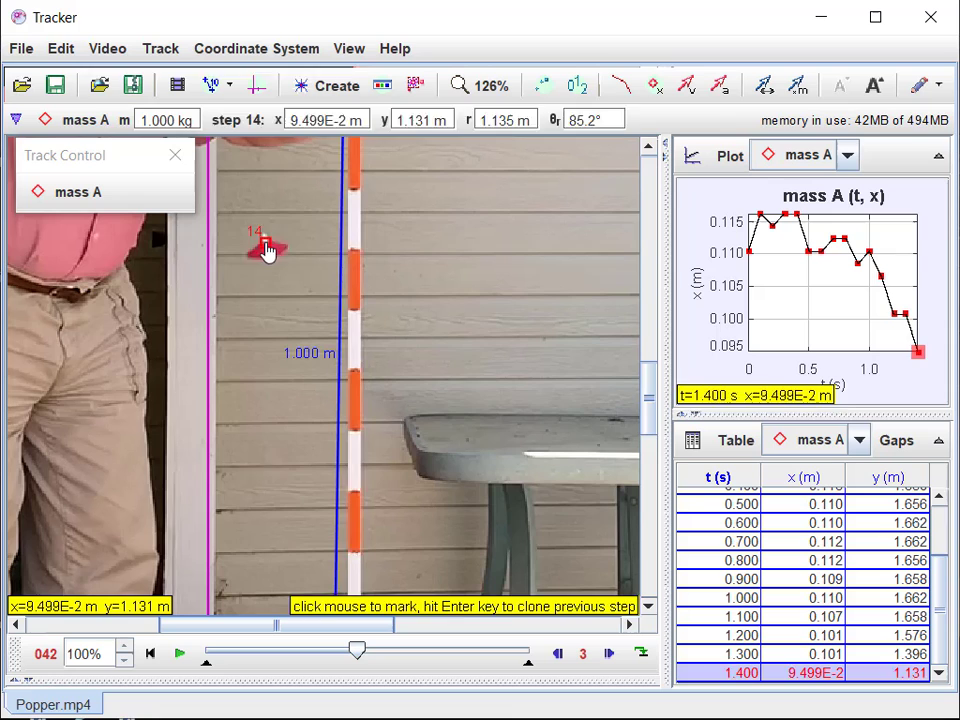
left_click(259, 461)
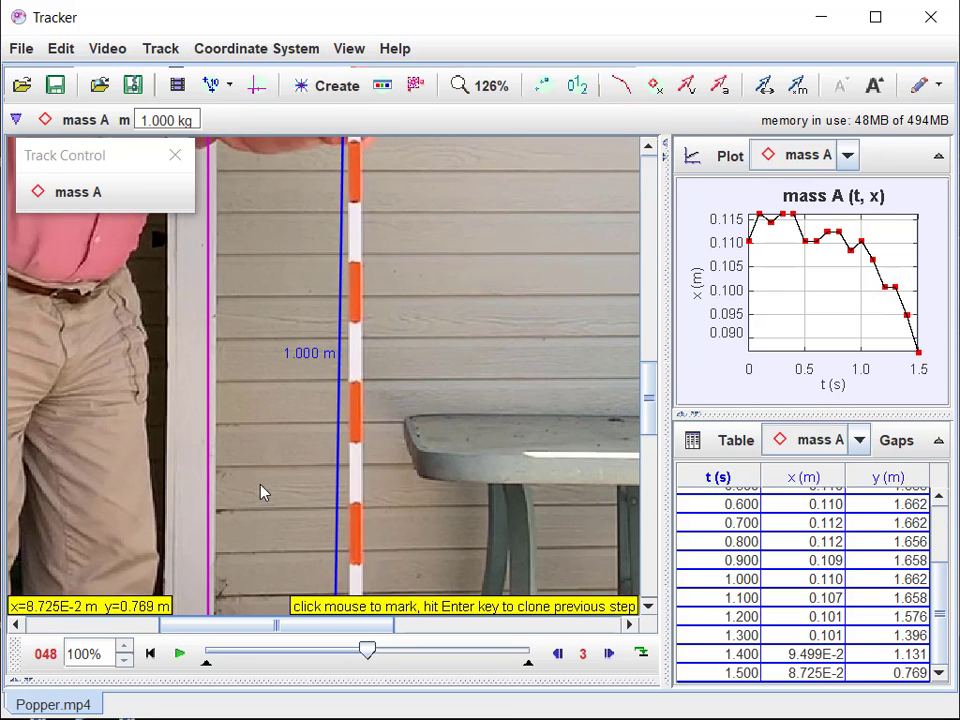
left_click_drag(650, 399, 647, 456)
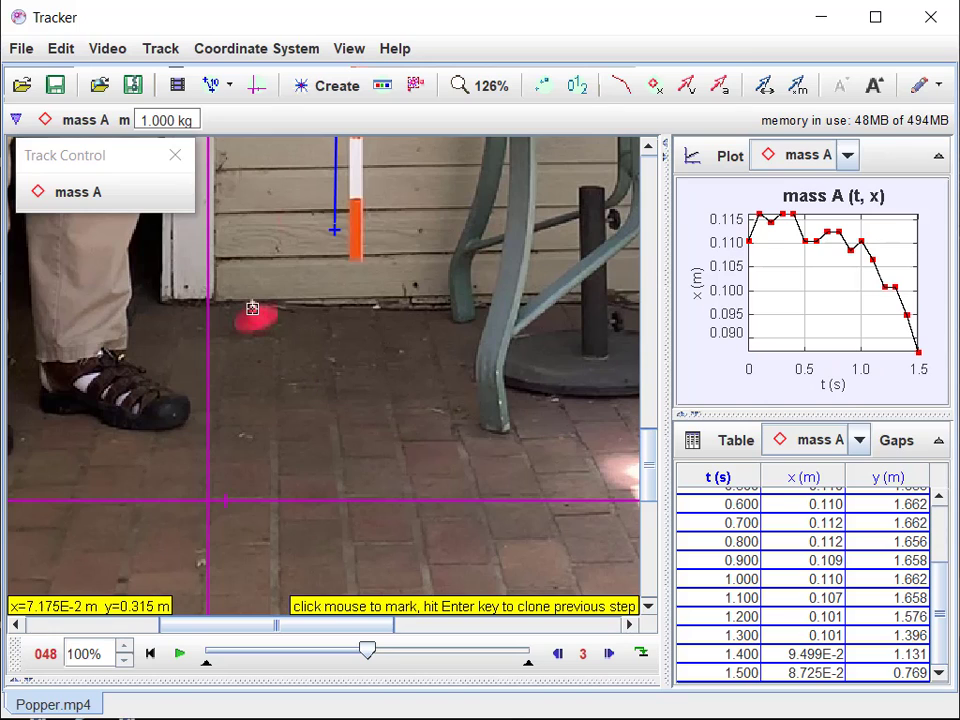
left_click(253, 306)
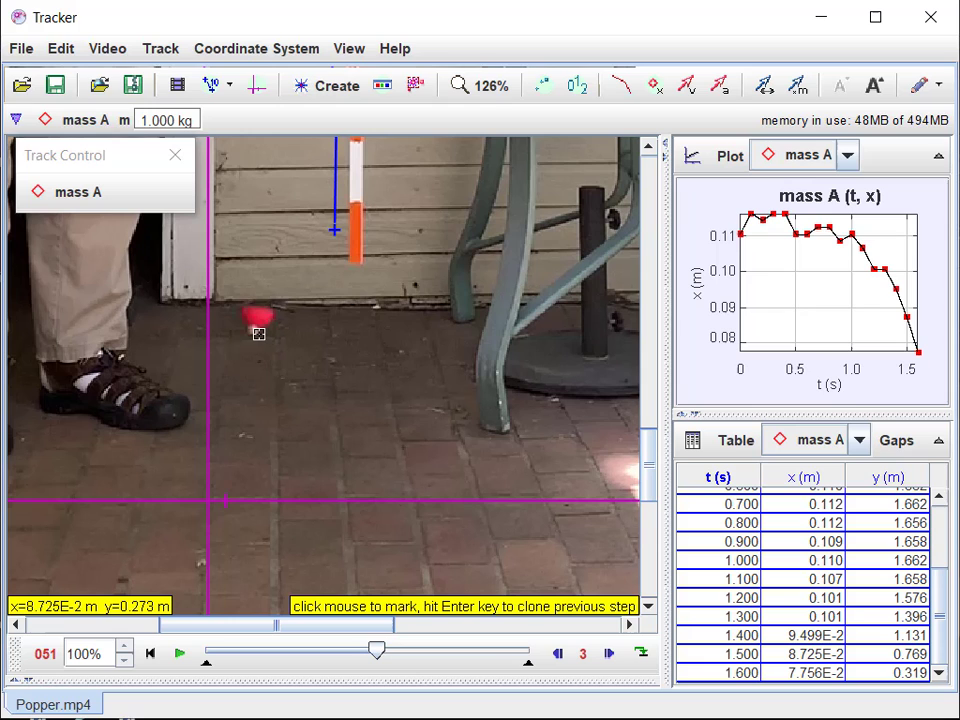
left_click(257, 327)
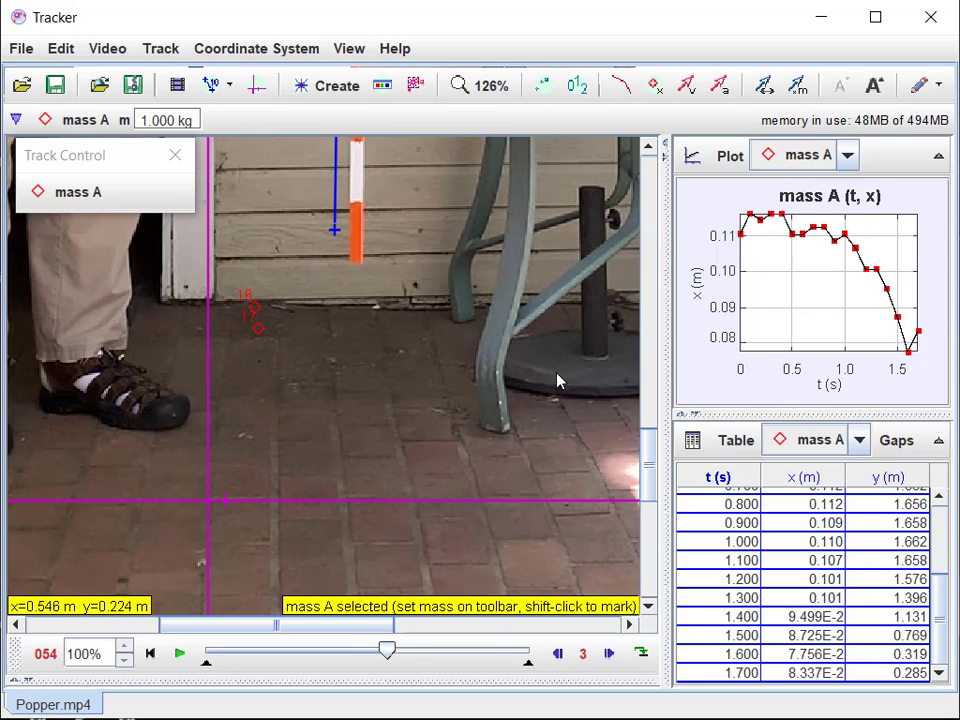
left_click_drag(648, 466, 655, 395)
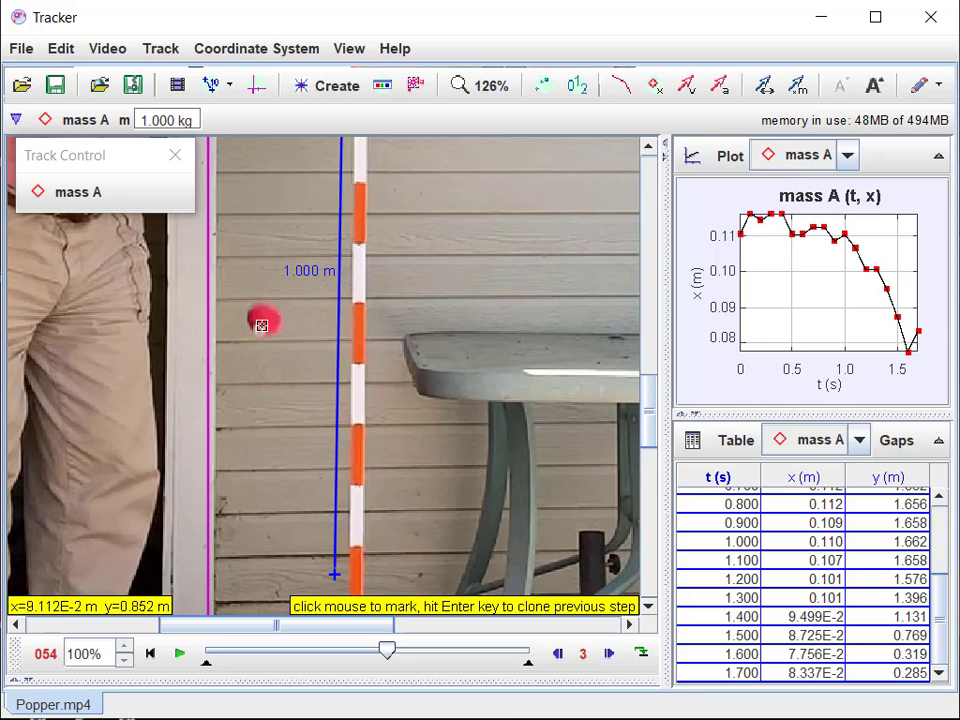
Mark the rising popper after the bounce for steps 18–26, through t = 2.600 s.
left_click(261, 325)
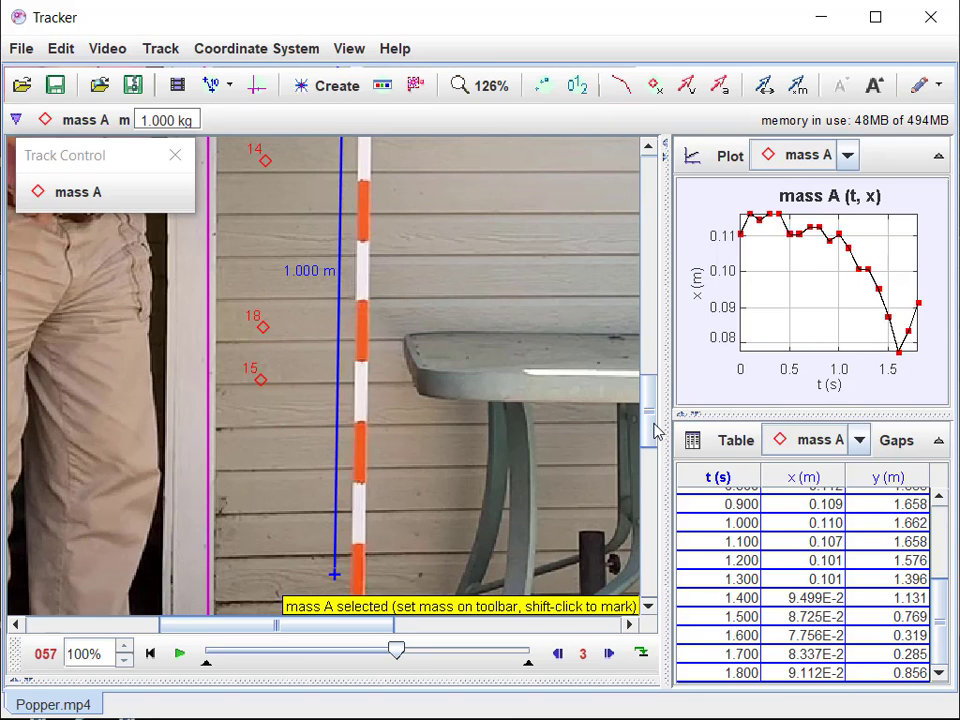
left_click_drag(655, 430, 653, 380)
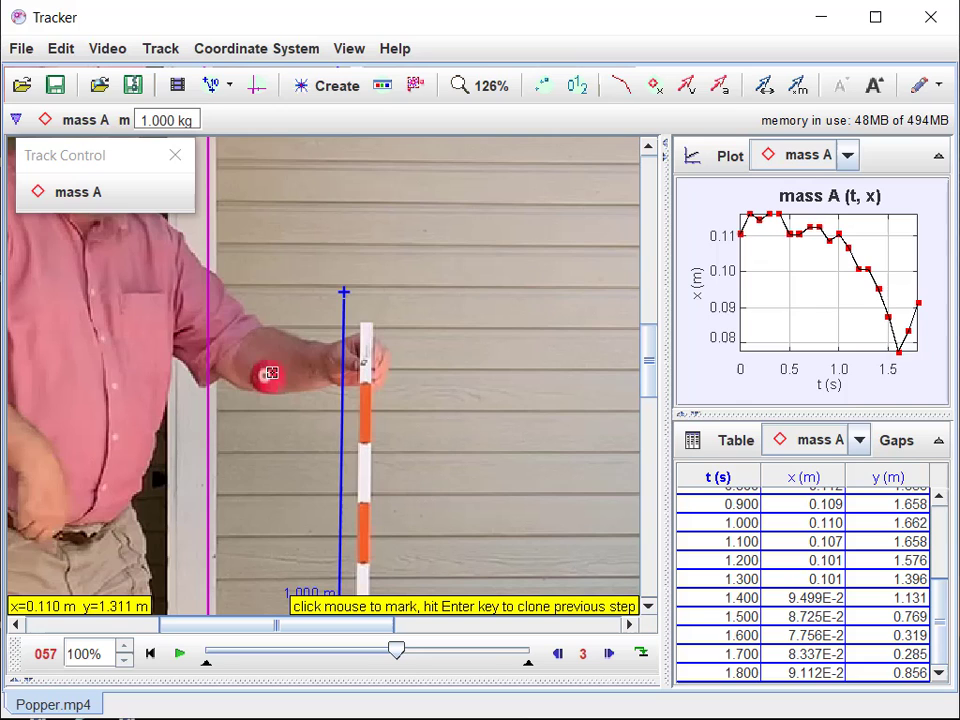
left_click(266, 374)
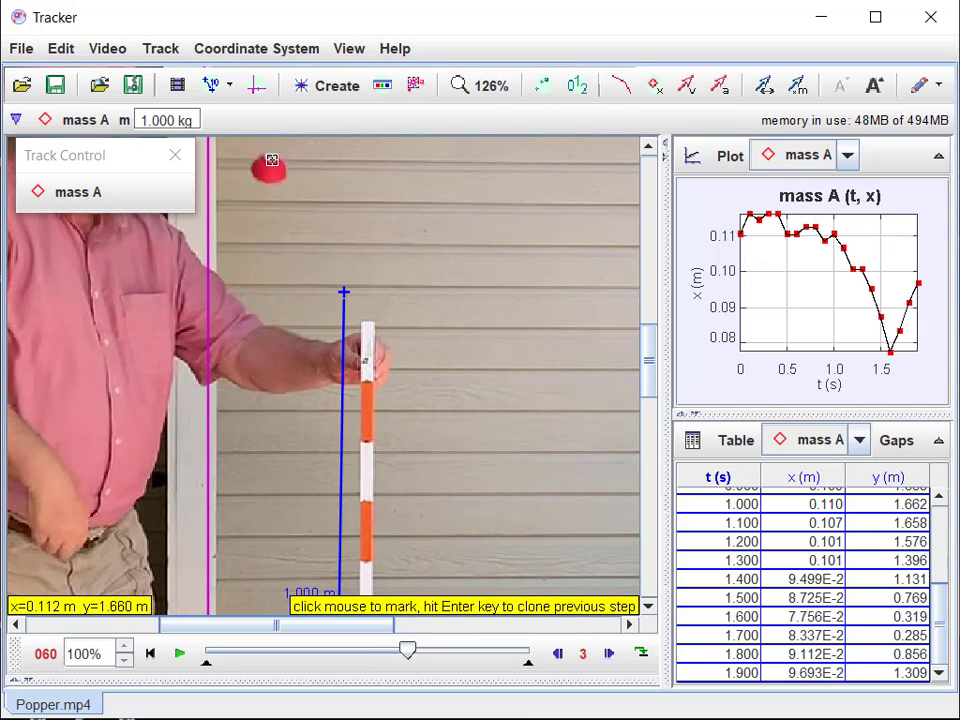
left_click(269, 160)
left_click_drag(649, 392, 651, 320)
left_click(278, 400)
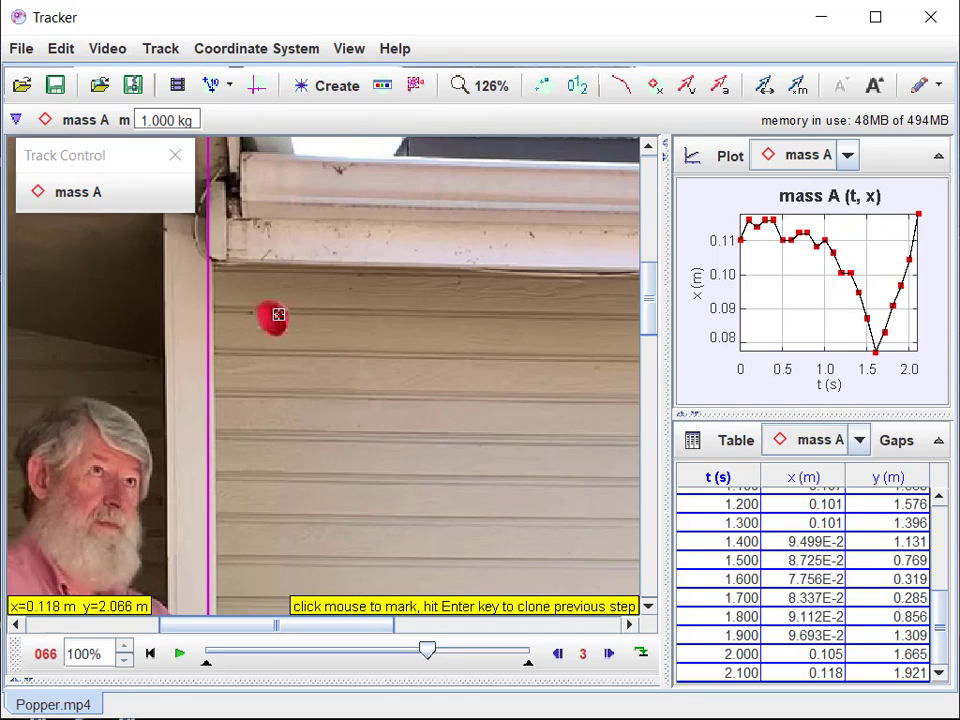
left_click(278, 312)
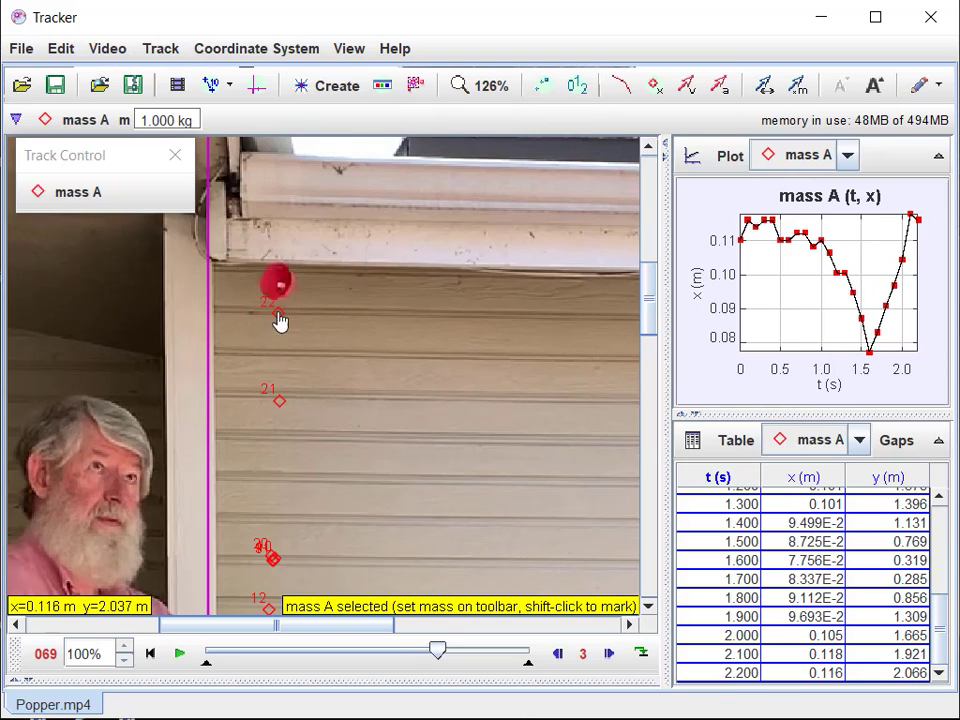
left_click(281, 285)
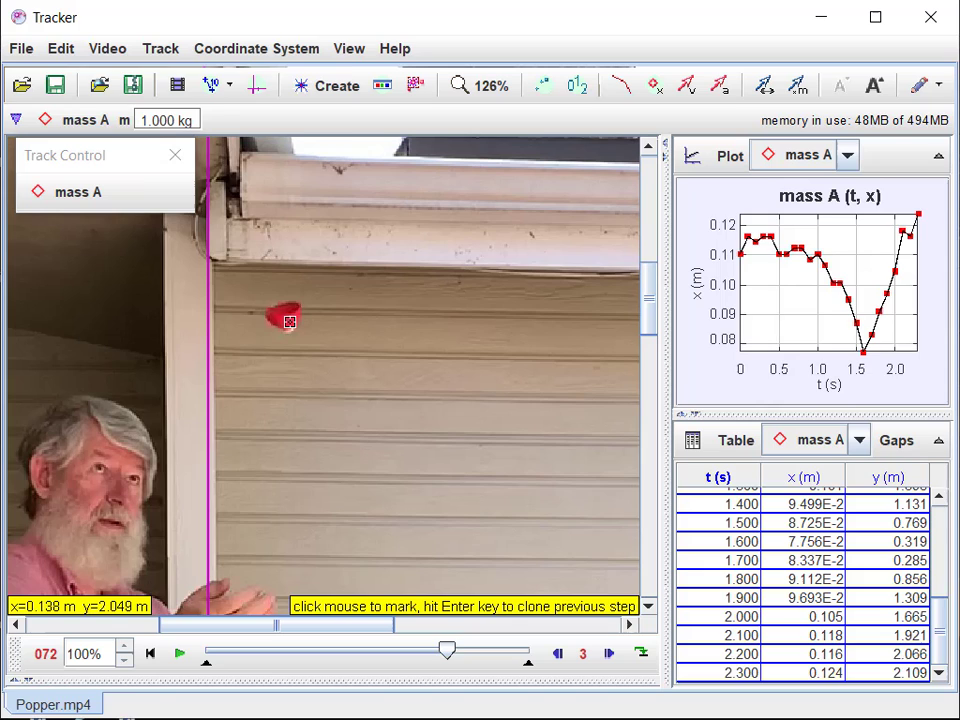
left_click(290, 323)
left_click(292, 421)
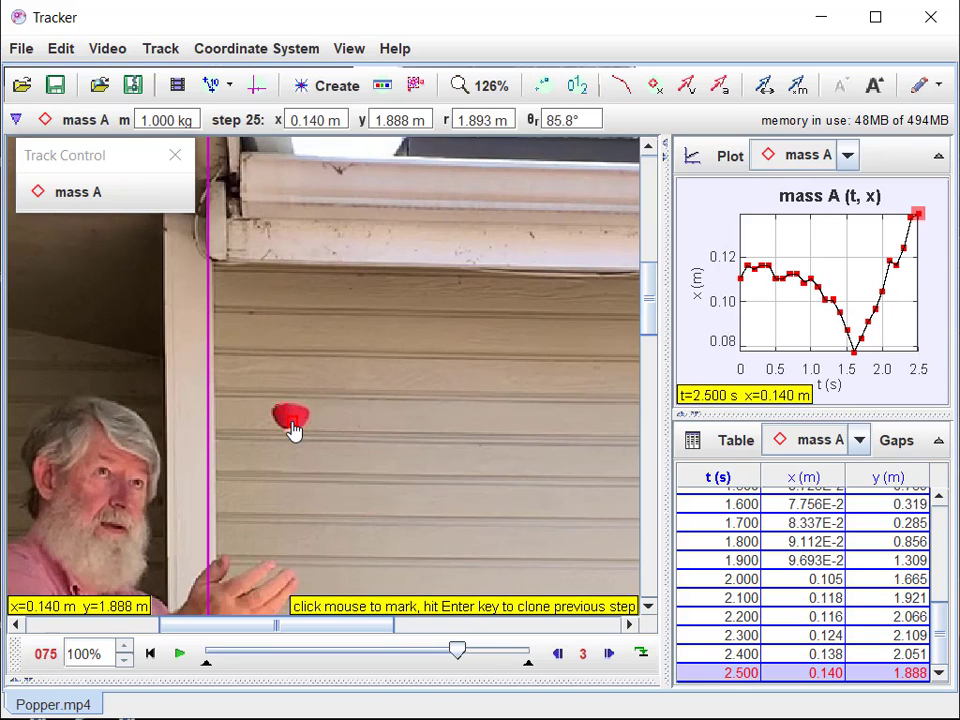
left_click_drag(649, 328, 411, 364)
left_click(296, 376, "shift")
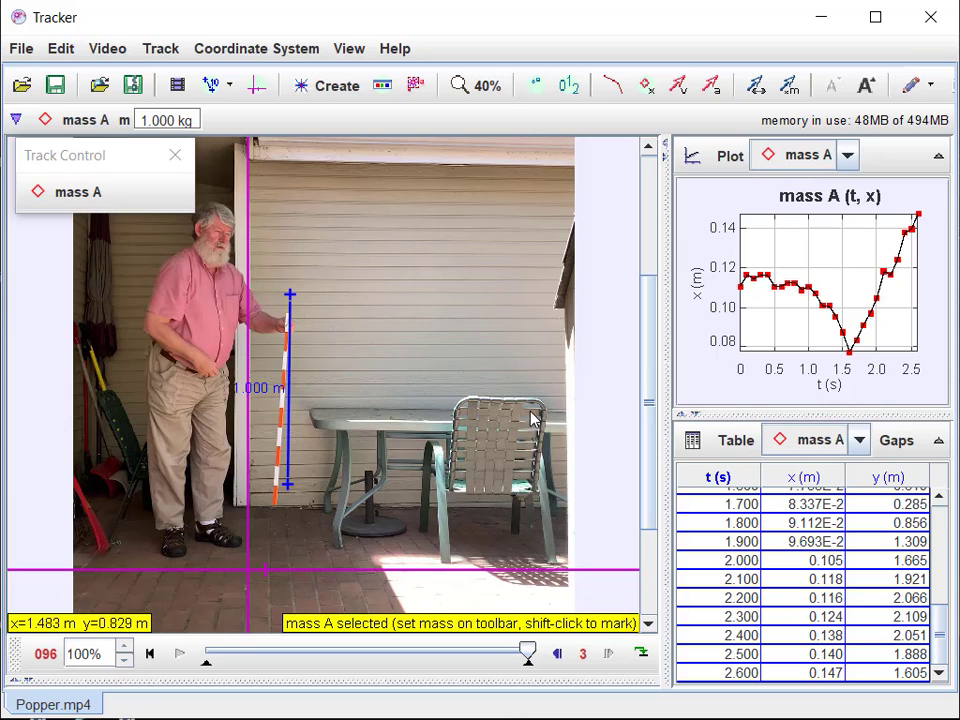
Change the mass A graph's vertical axis to 'y: position y-component' versus time.
left_click(700, 282)
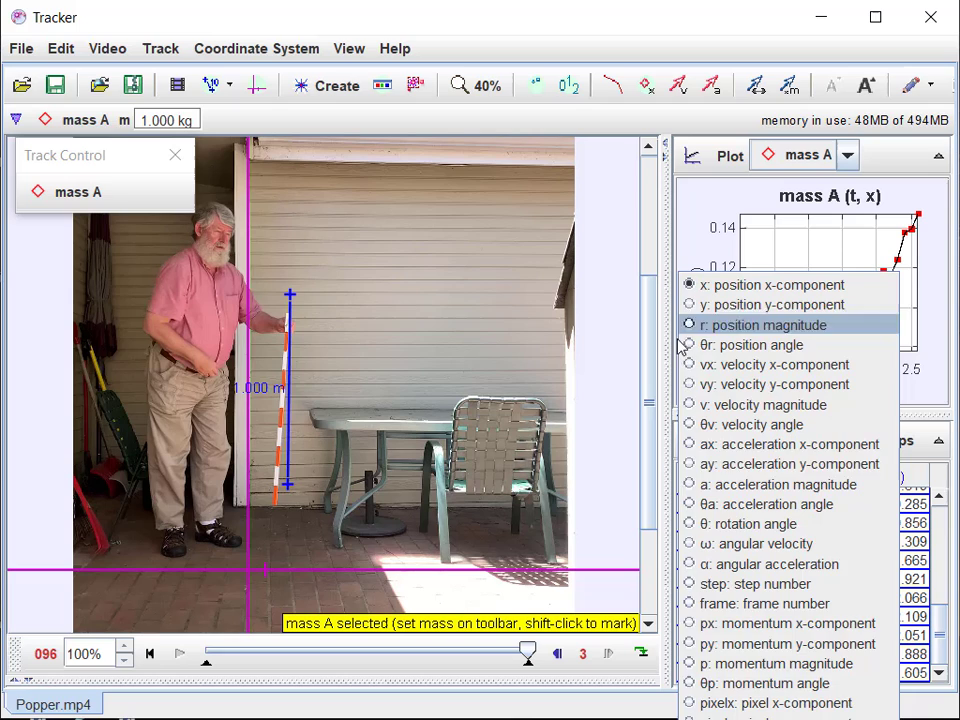
left_click(692, 308)
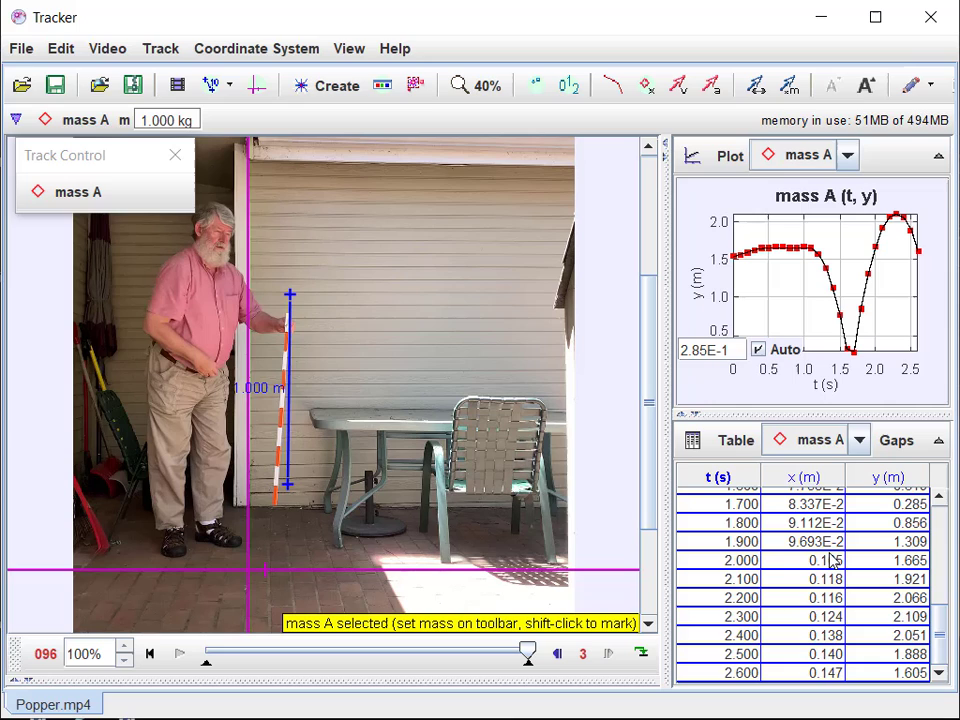
Set the mass A table's visible columns to t, y and vy, hiding x.
scroll(815, 570, "up", 6)
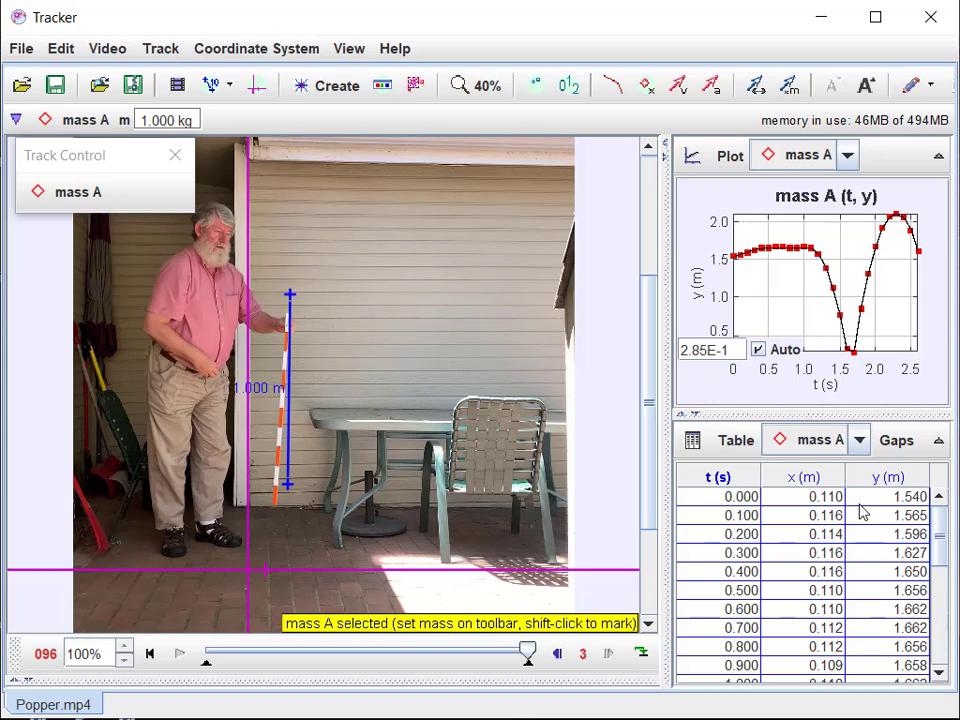
left_click(733, 440)
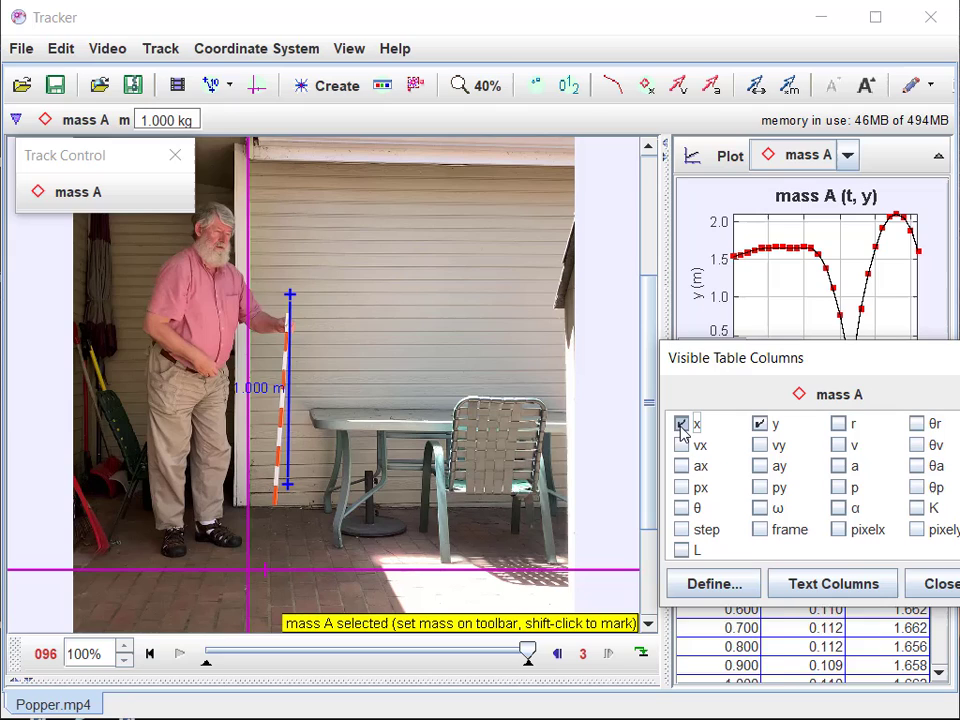
left_click(681, 423)
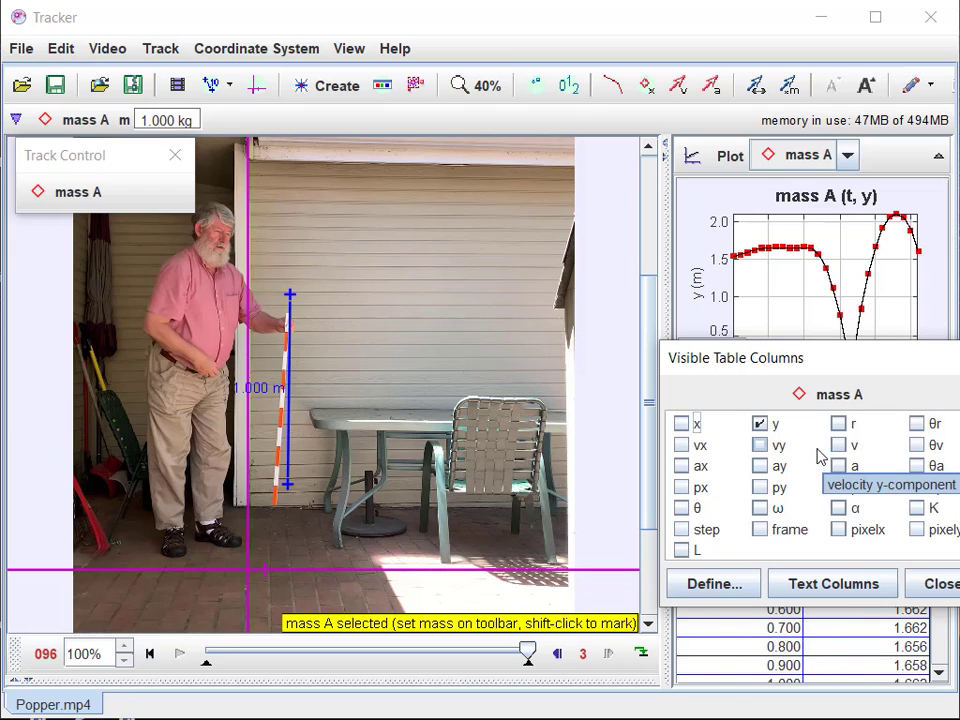
left_click(761, 448)
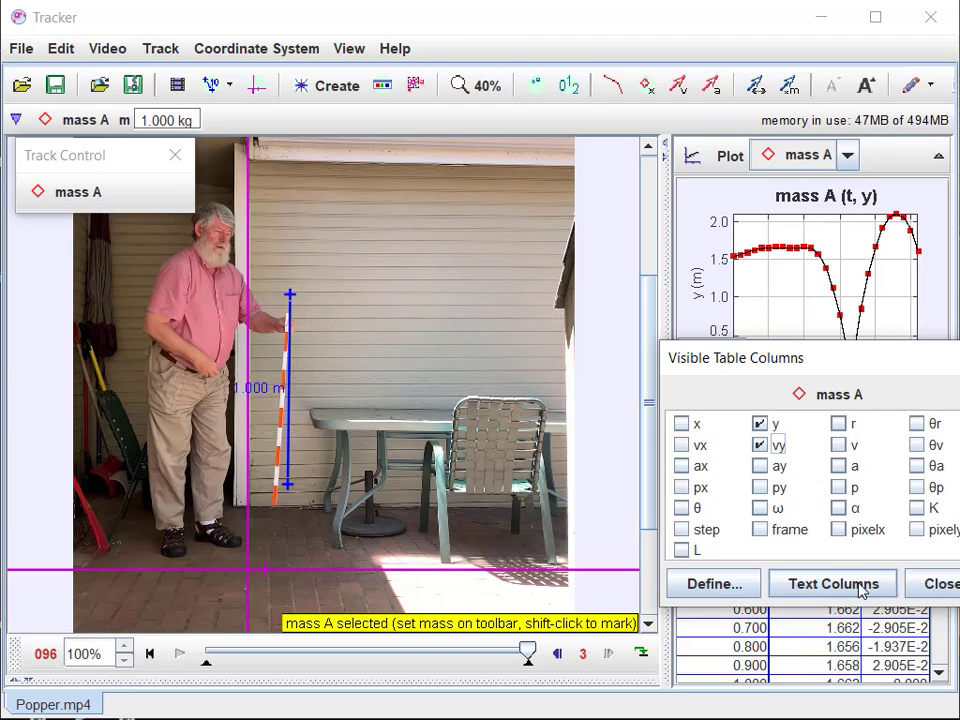
left_click(926, 583)
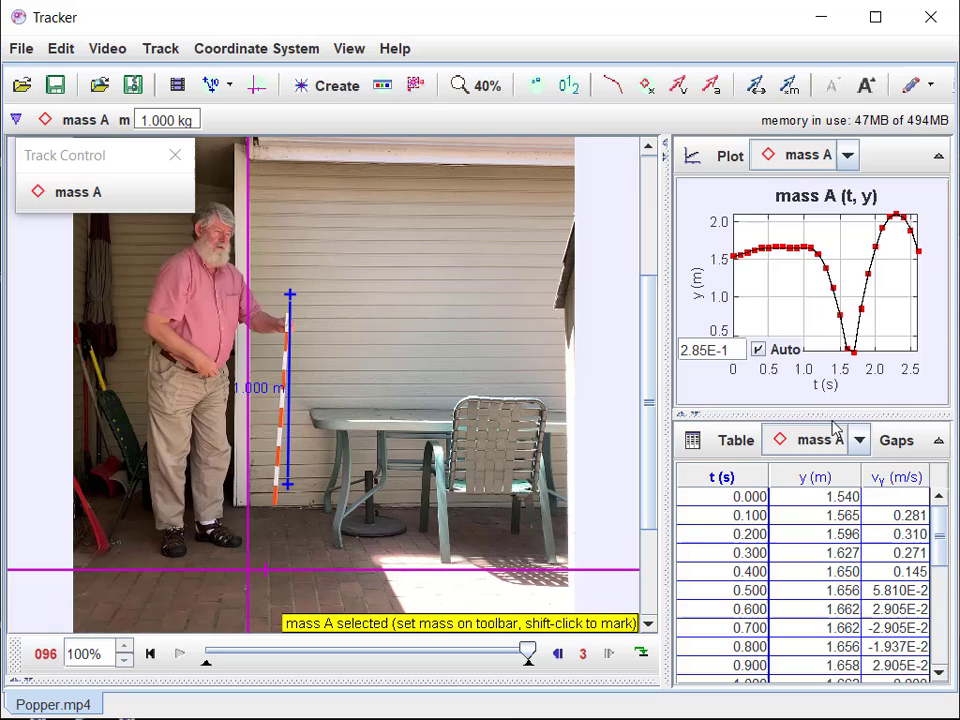
View vy versus t, return the graph to y versus t, and open its context menu.
left_click(697, 284)
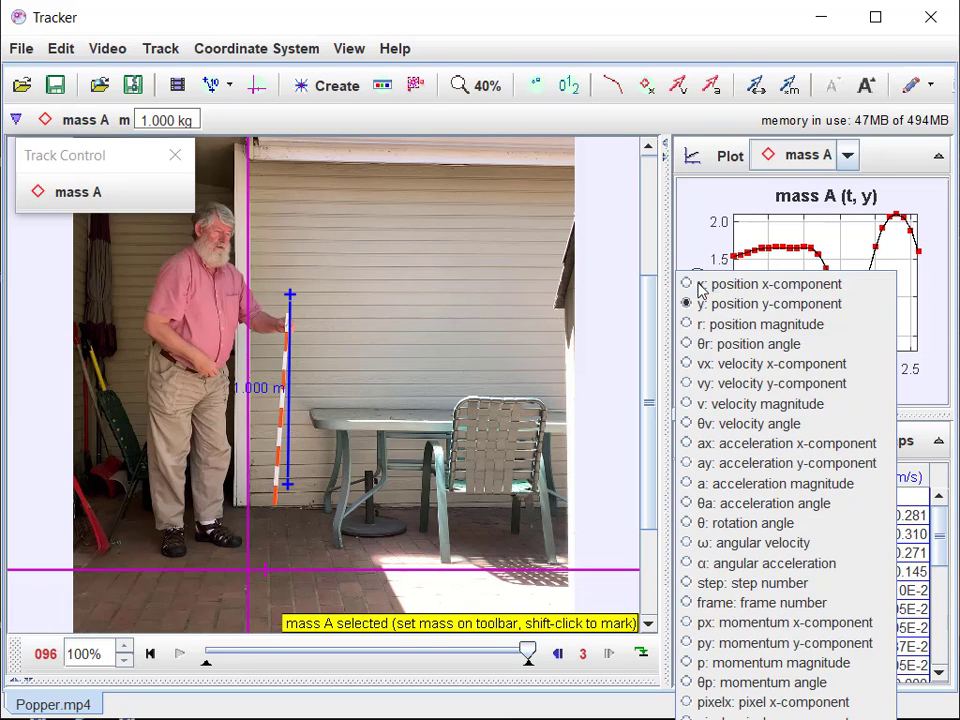
left_click(716, 384)
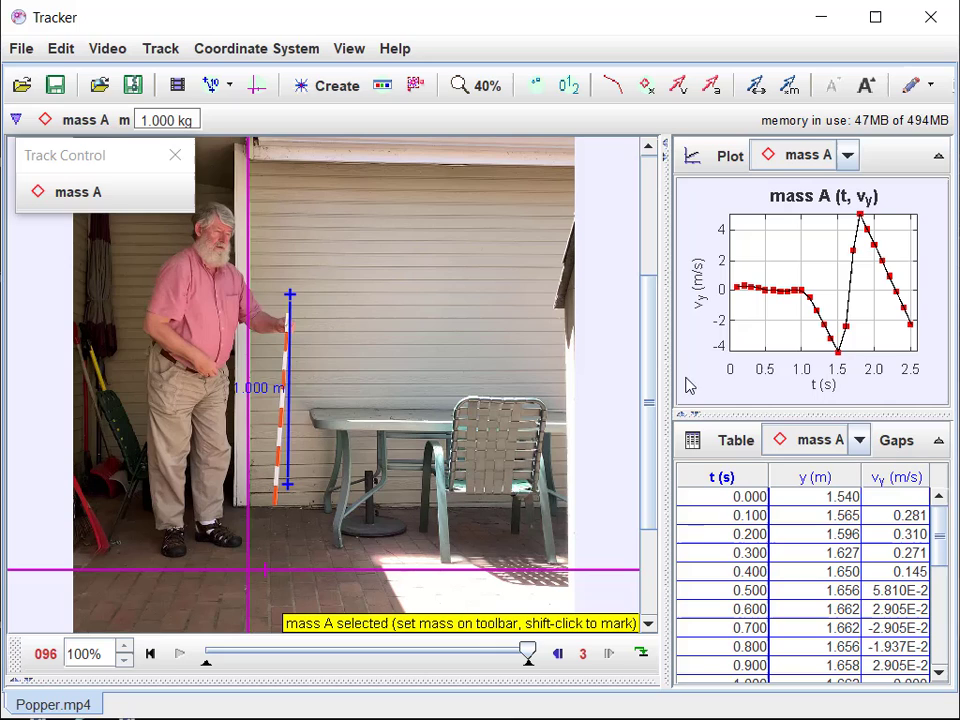
left_click(699, 290)
left_click(706, 307)
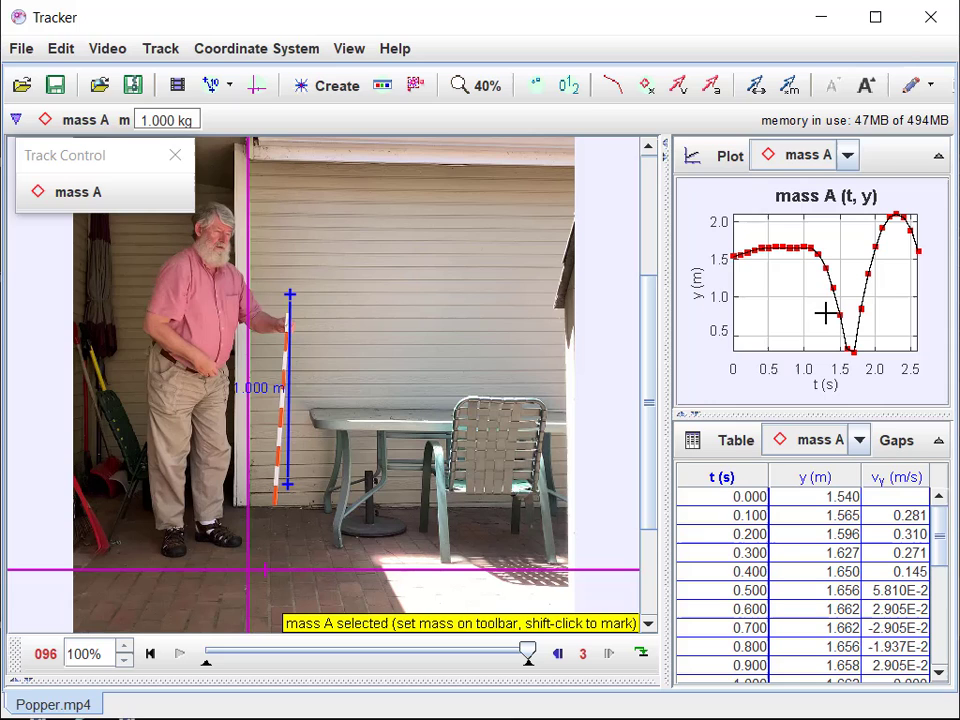
right_click(819, 277)
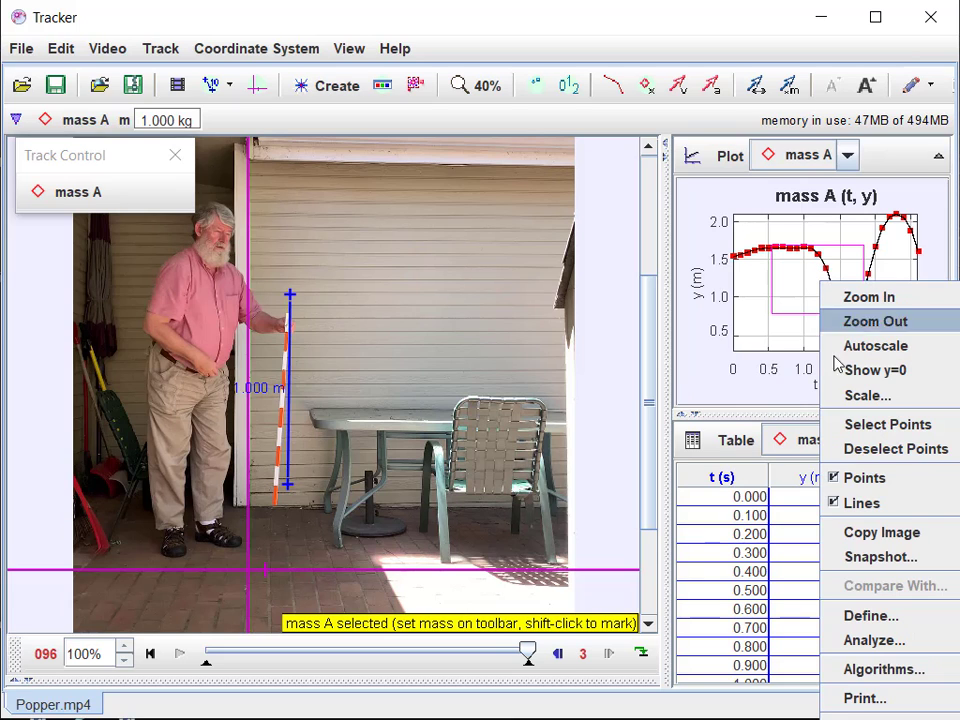
Send mass A's y-versus-t data to Data Tool and apply a Parabola curve fit.
left_click(873, 648)
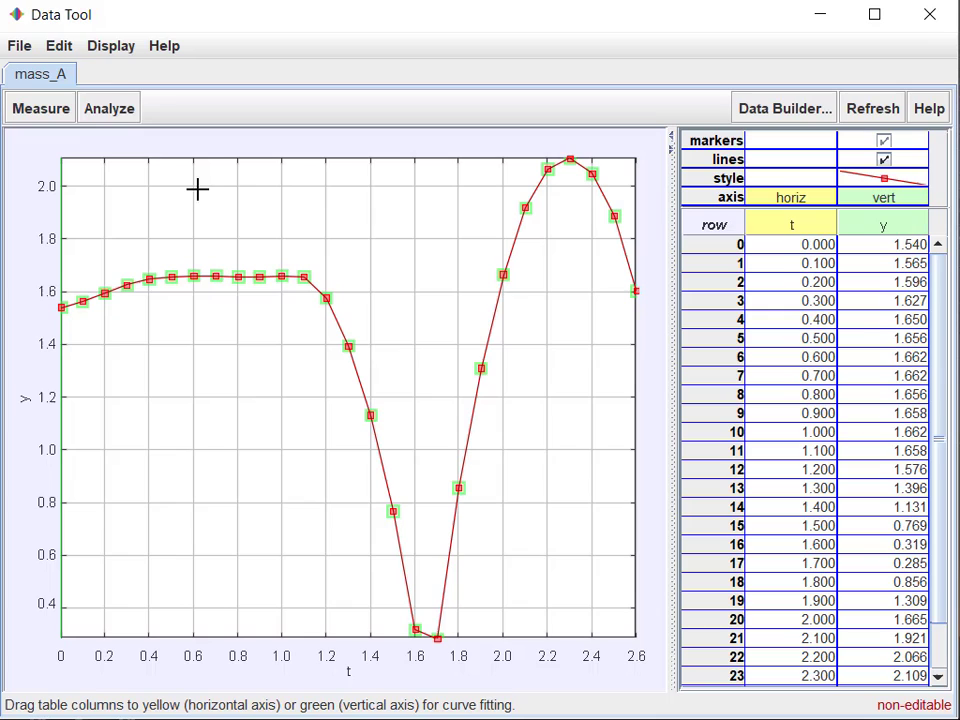
left_click(108, 112)
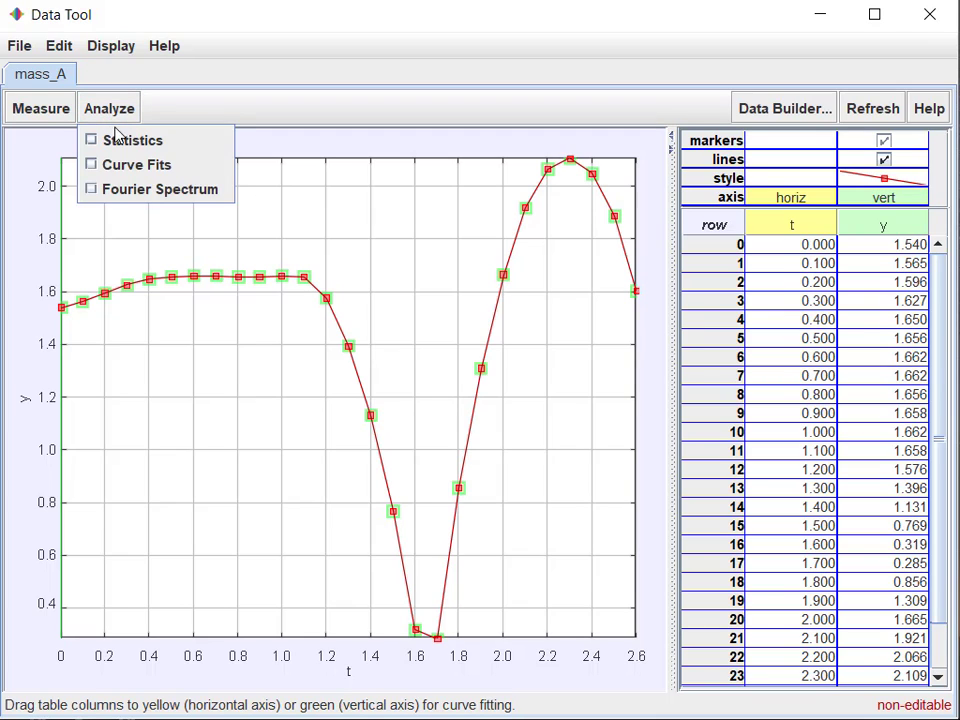
left_click(136, 166)
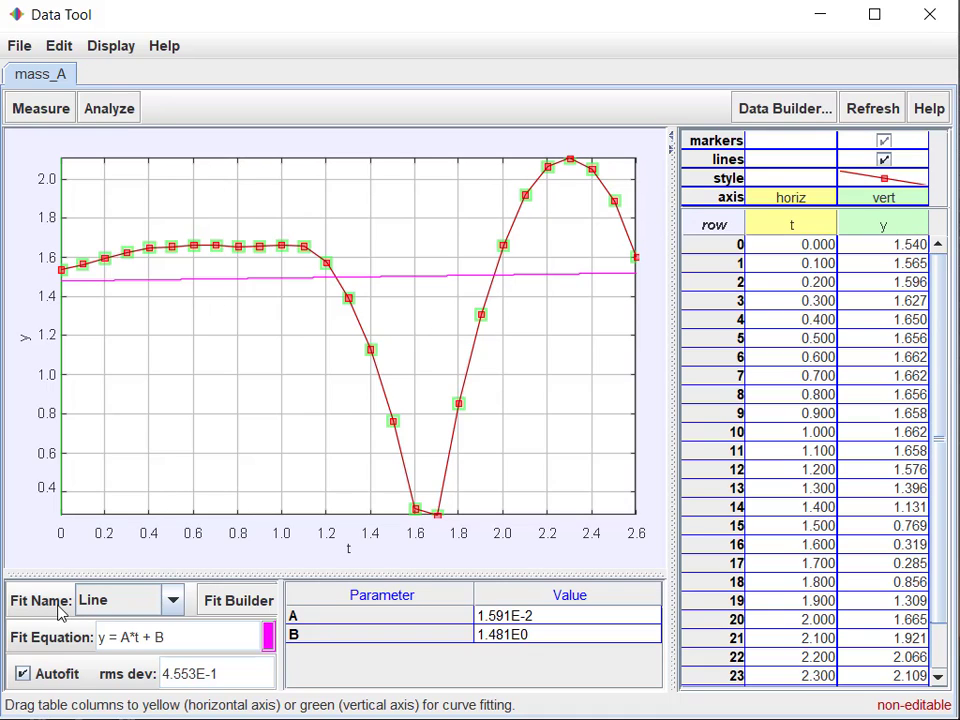
left_click(174, 601)
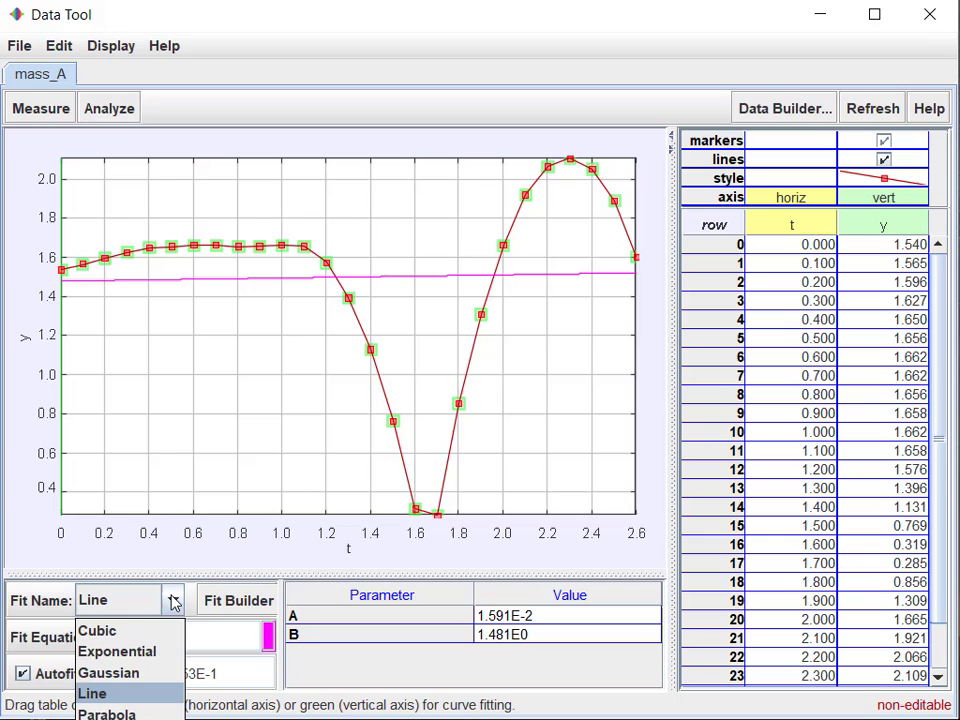
left_click(110, 712)
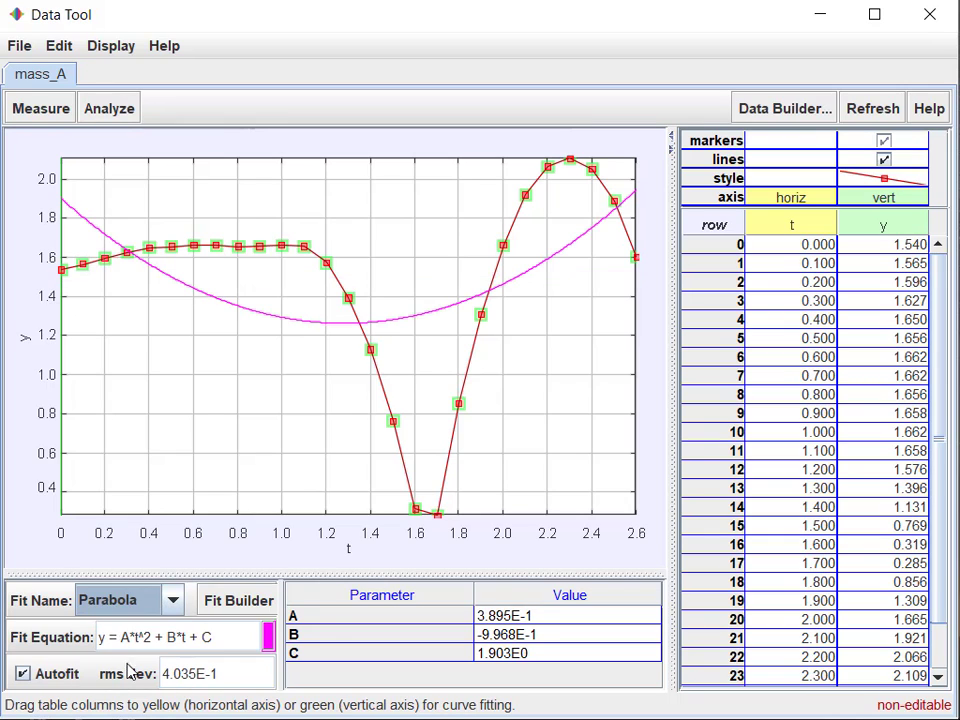
left_click(439, 378)
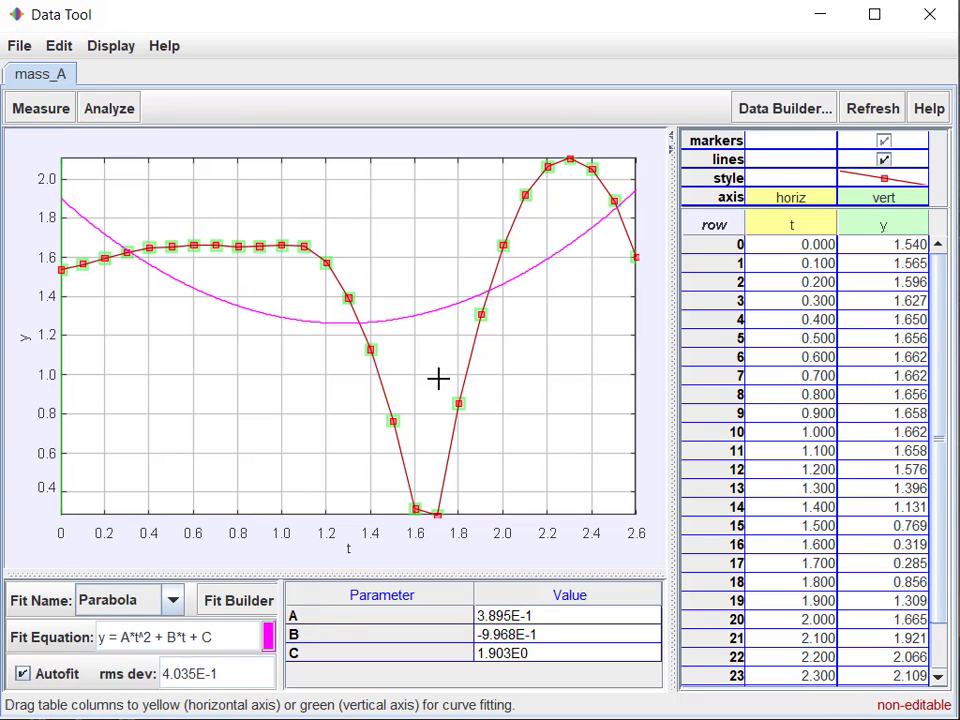
left_click(503, 258)
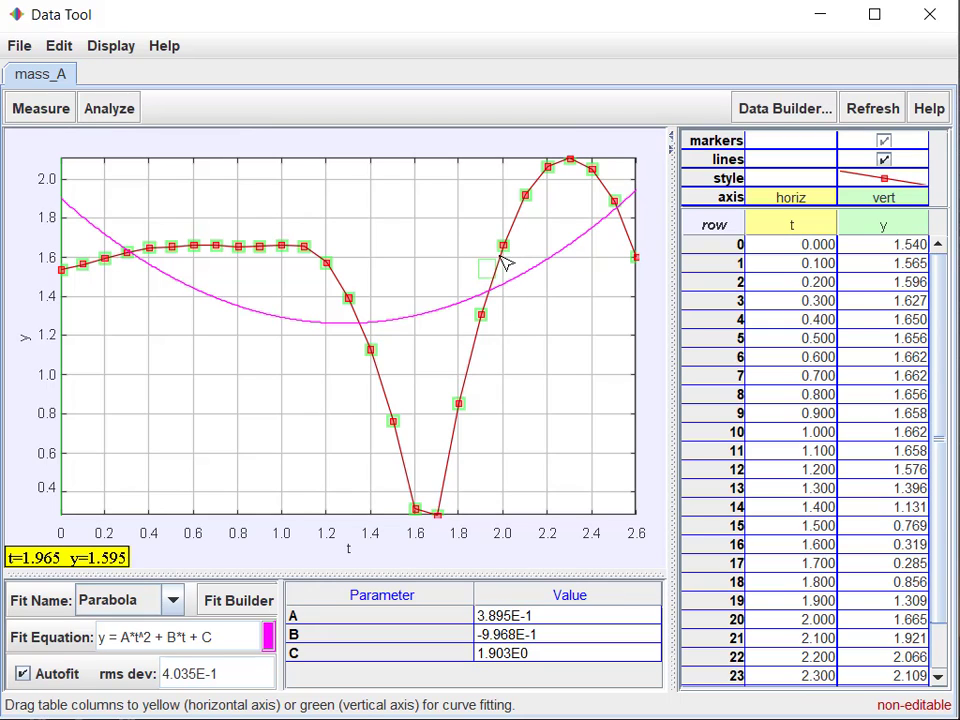
Fit the parabola to the bounce points, then to the drop points t = 1.3–1.6 s.
left_click_drag(505, 262, 632, 157)
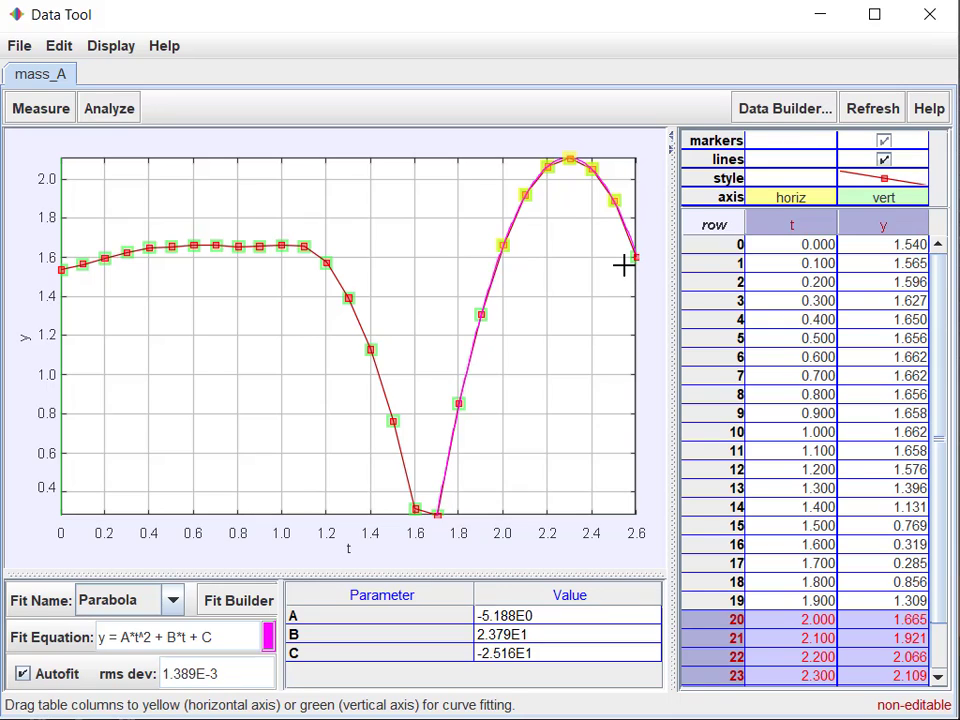
left_click(386, 226)
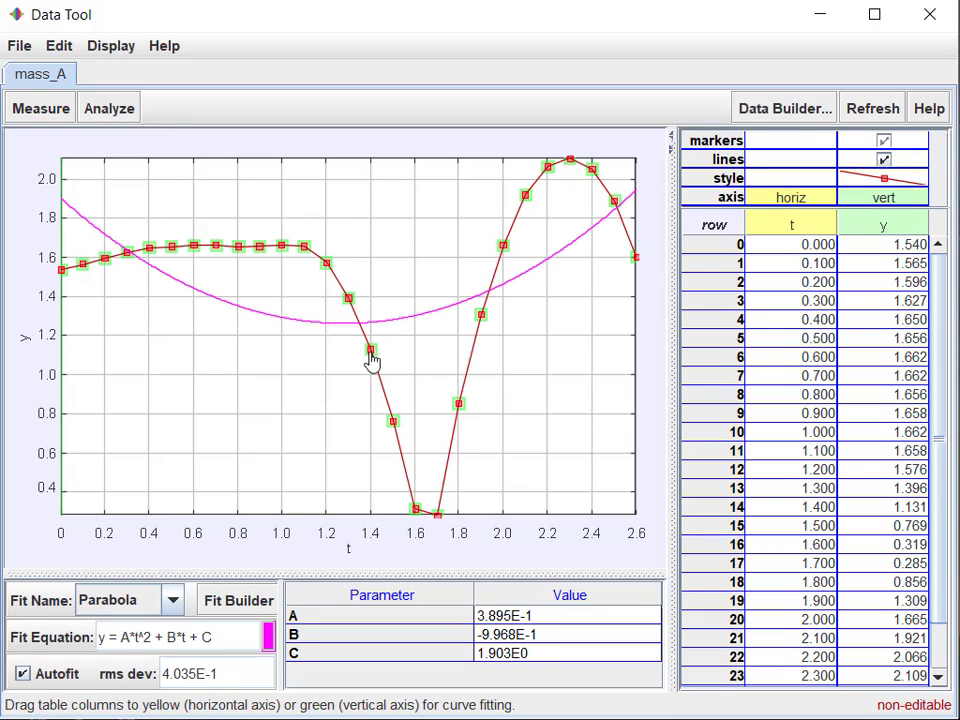
left_click_drag(332, 246, 426, 512)
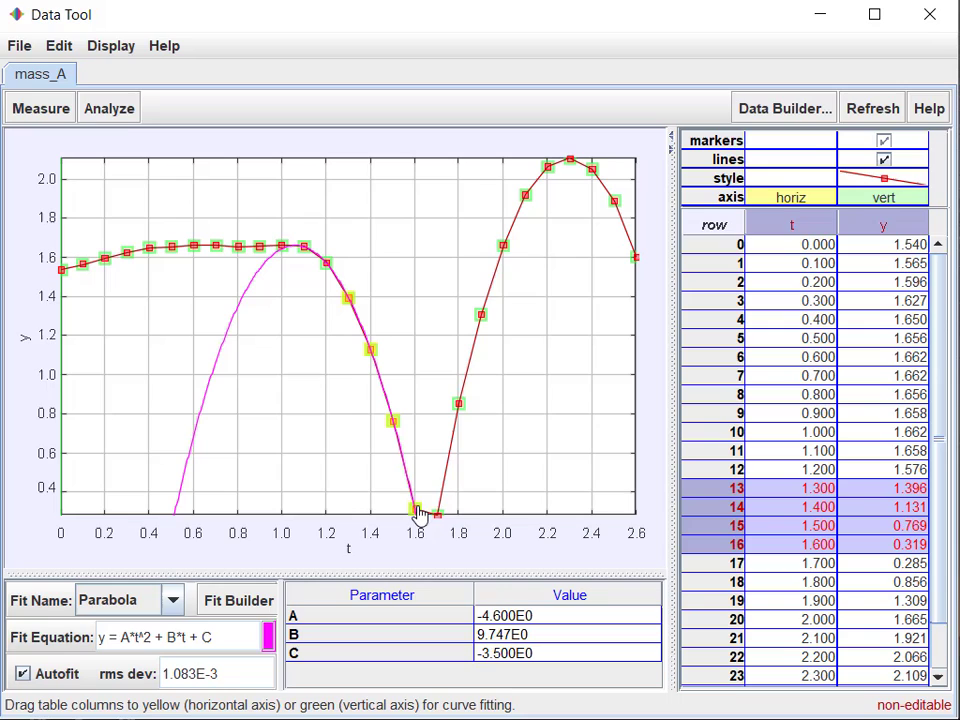
Close Data Tool to return to Popper.mp4 with mass A's y-versus-t plot and table.
left_click(929, 14)
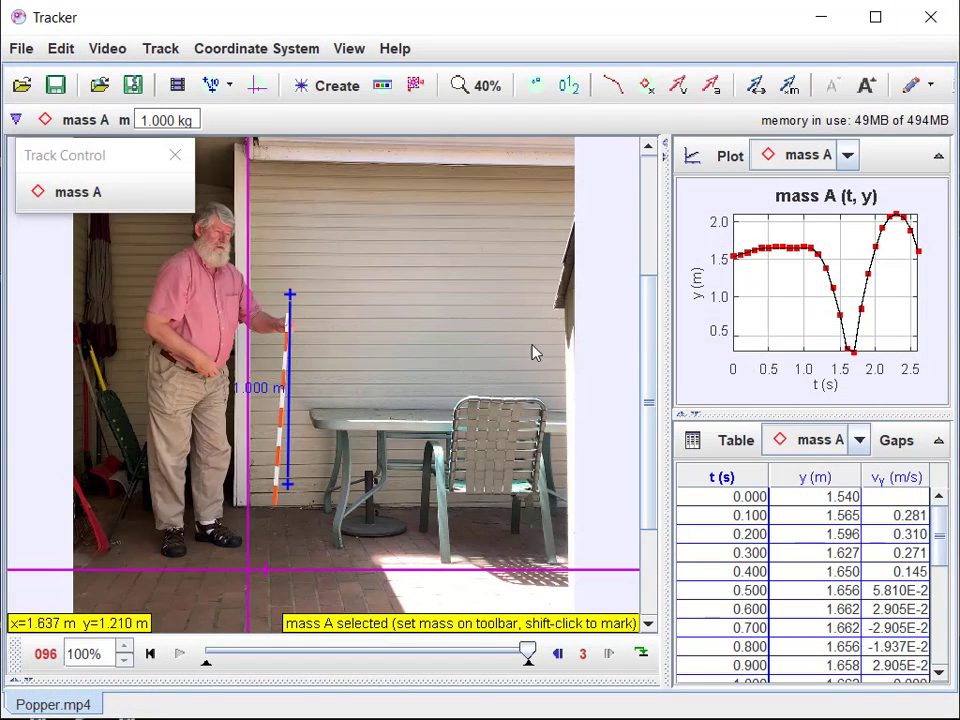